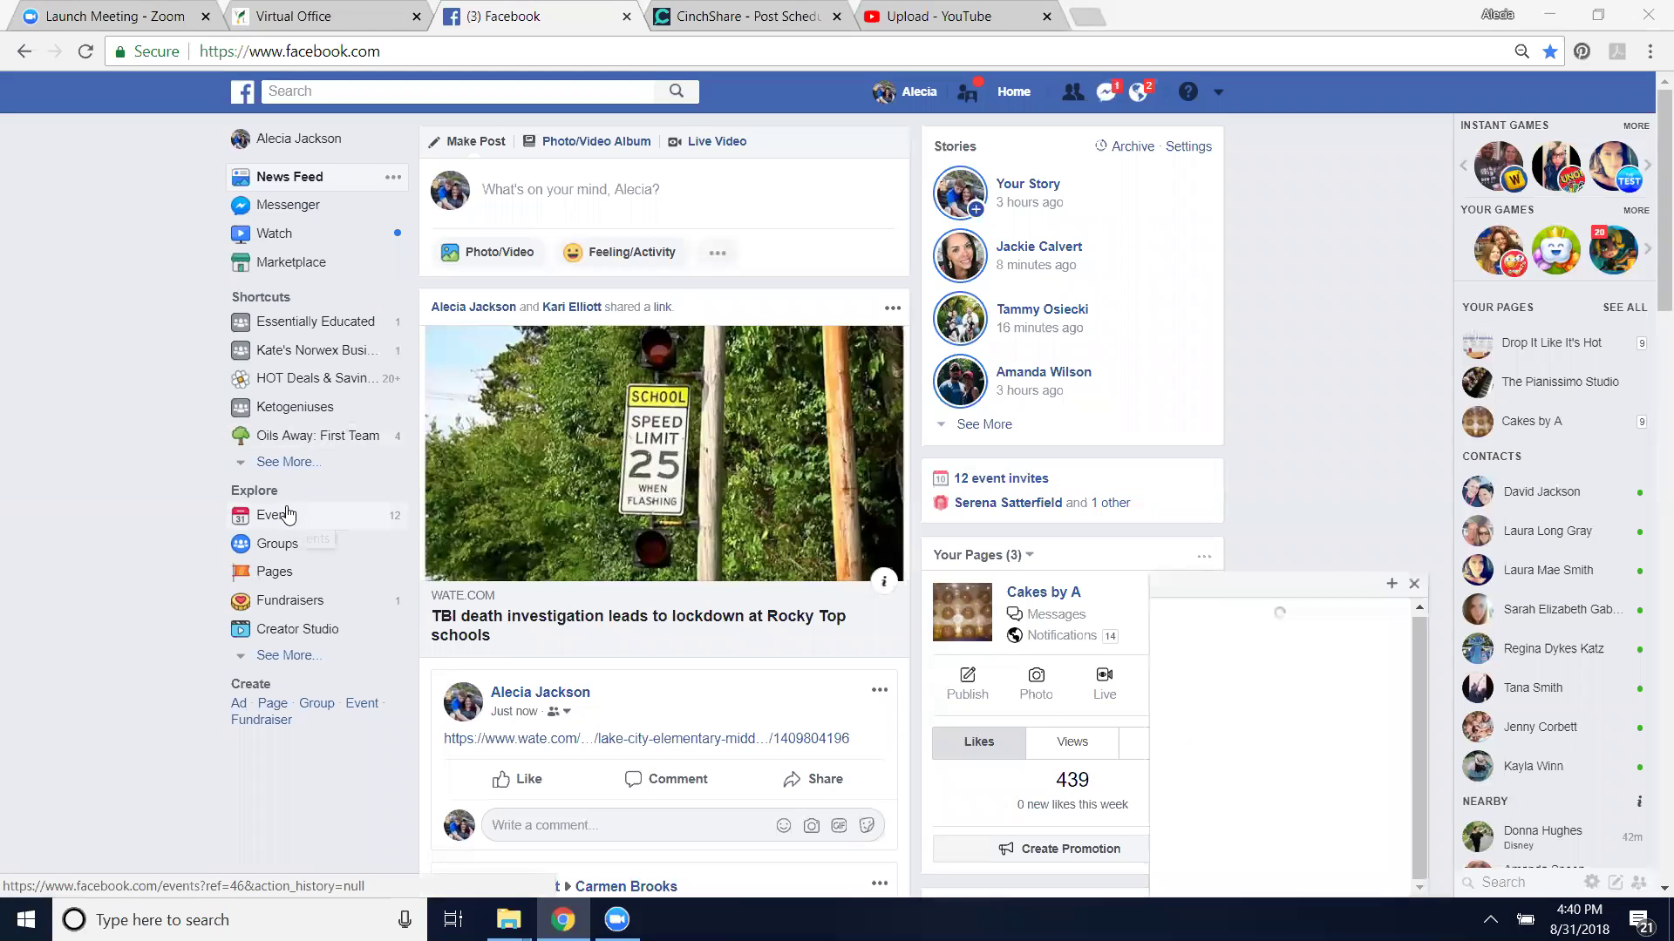
Close the chat window, go to the events page and start creating a public event
left_click(1413, 584)
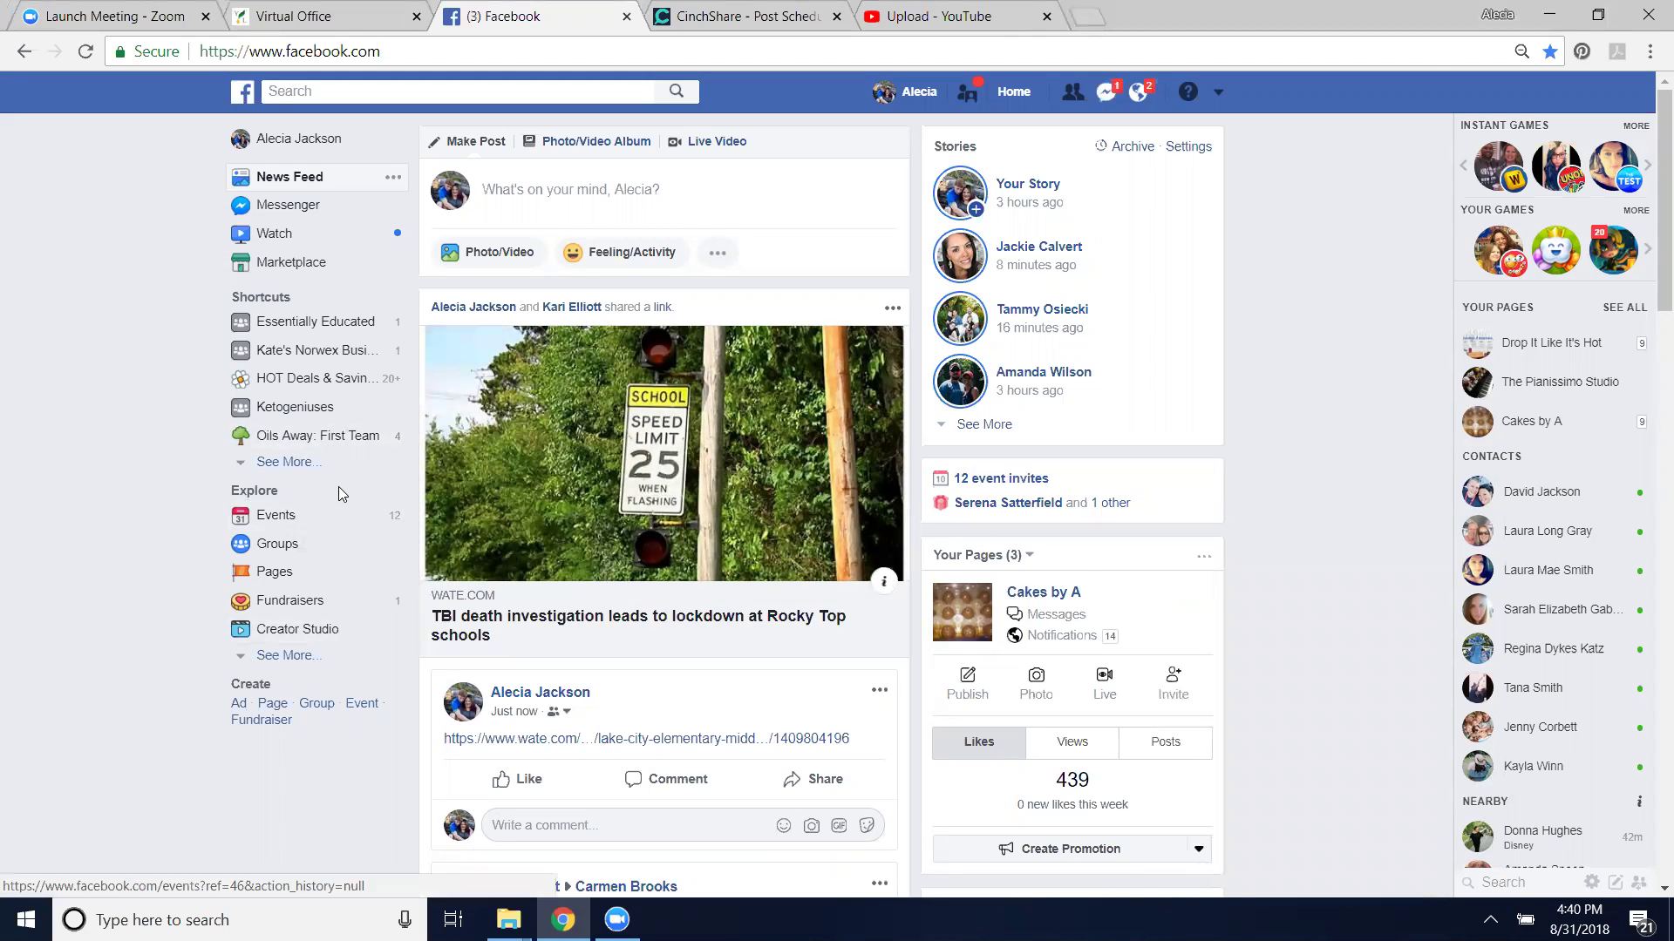
left_click(277, 518)
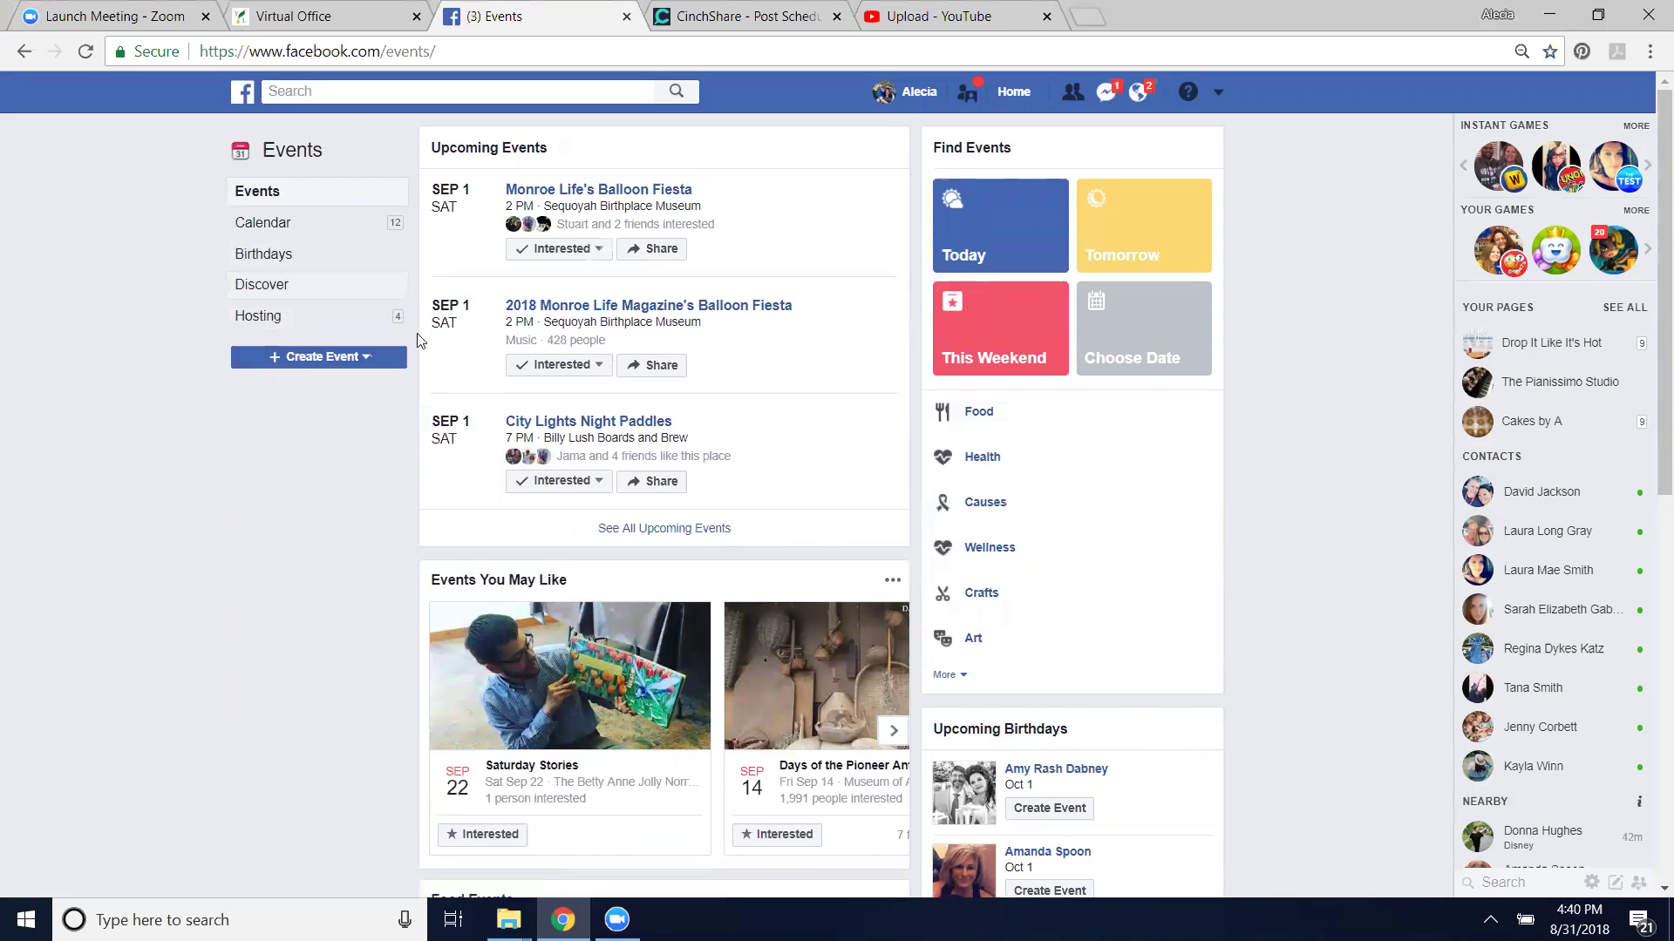
left_click(360, 366)
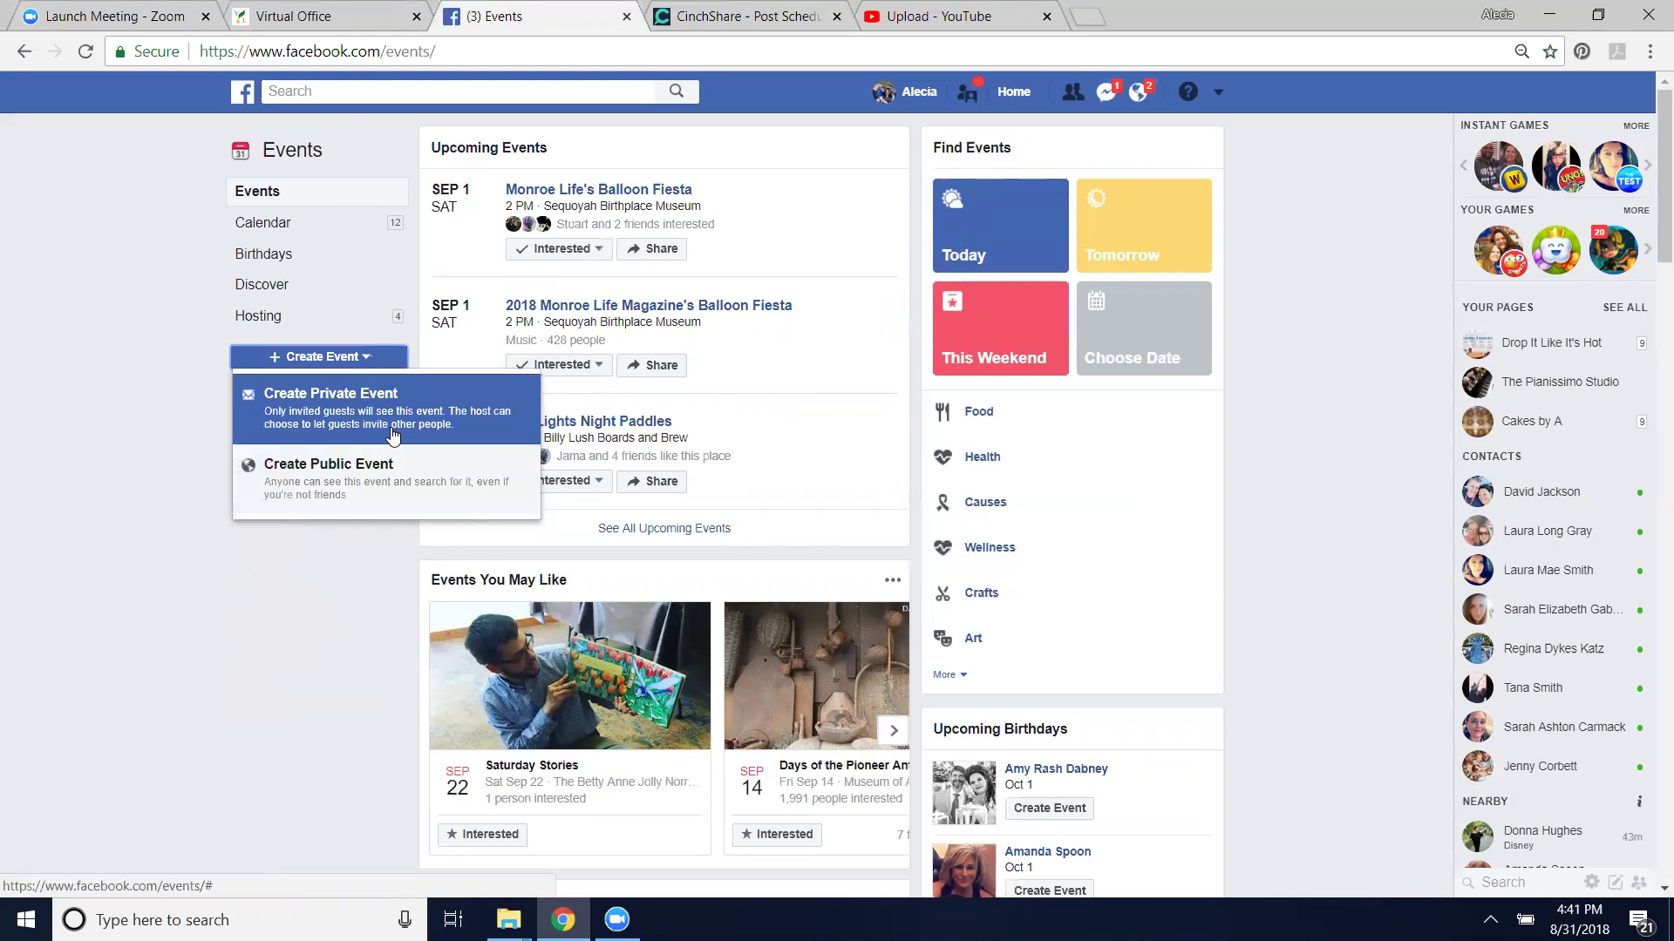
left_click(373, 480)
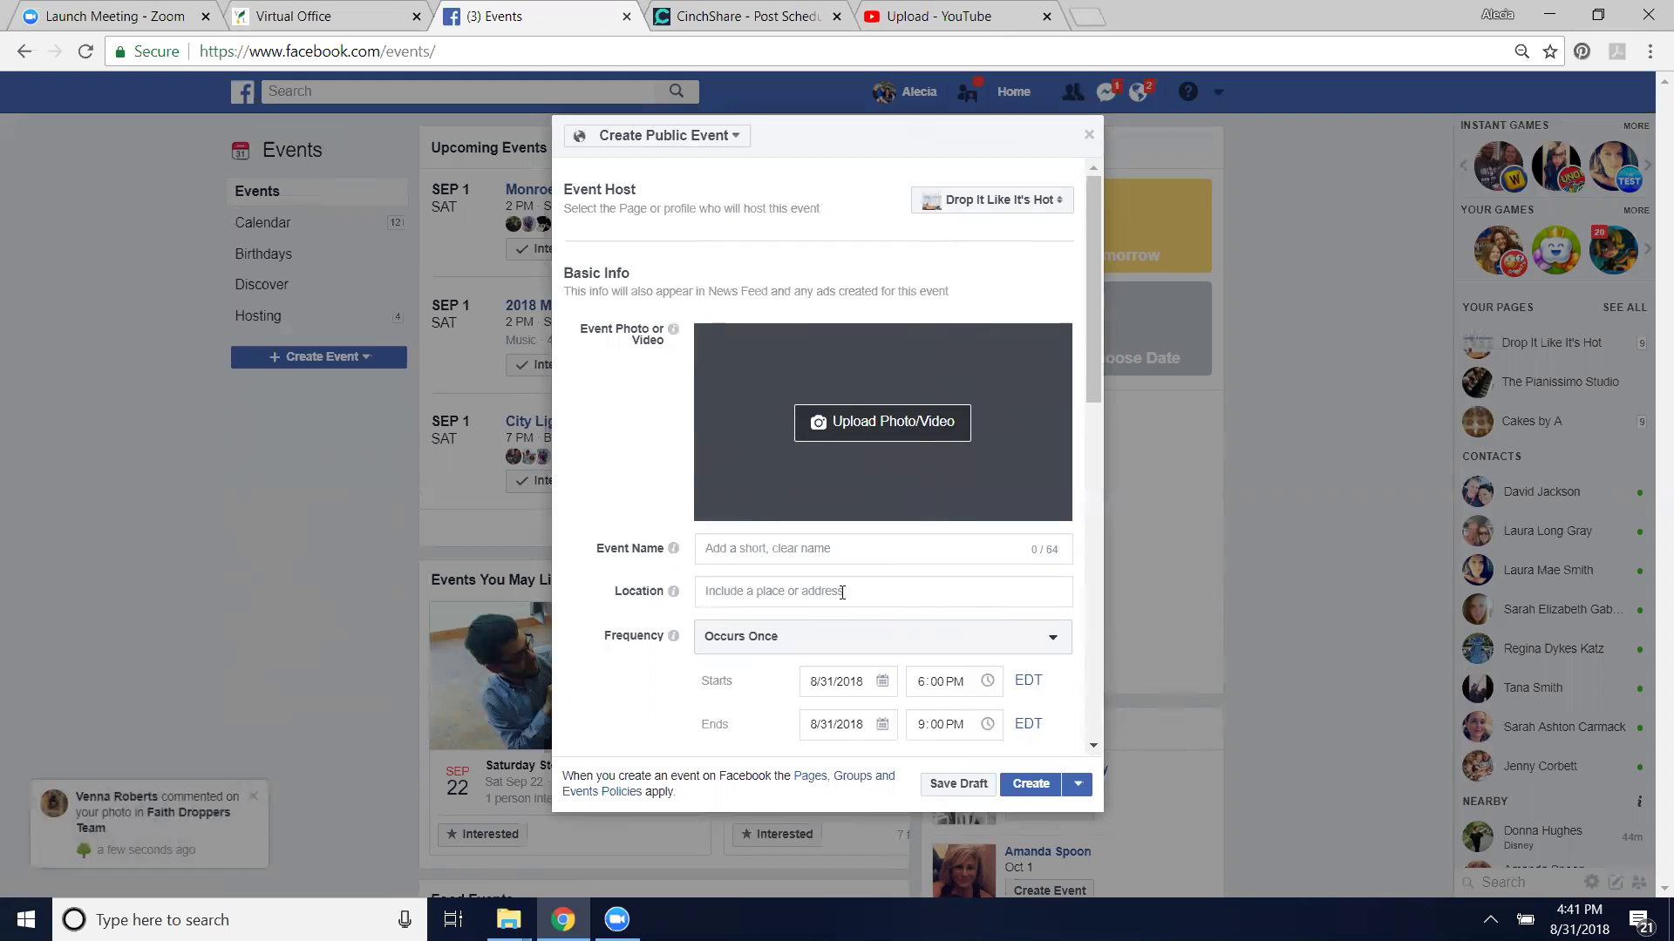
Set the event's start to 9/4/2018 at 9:00 PM
left_click(763, 592)
left_click(1093, 747)
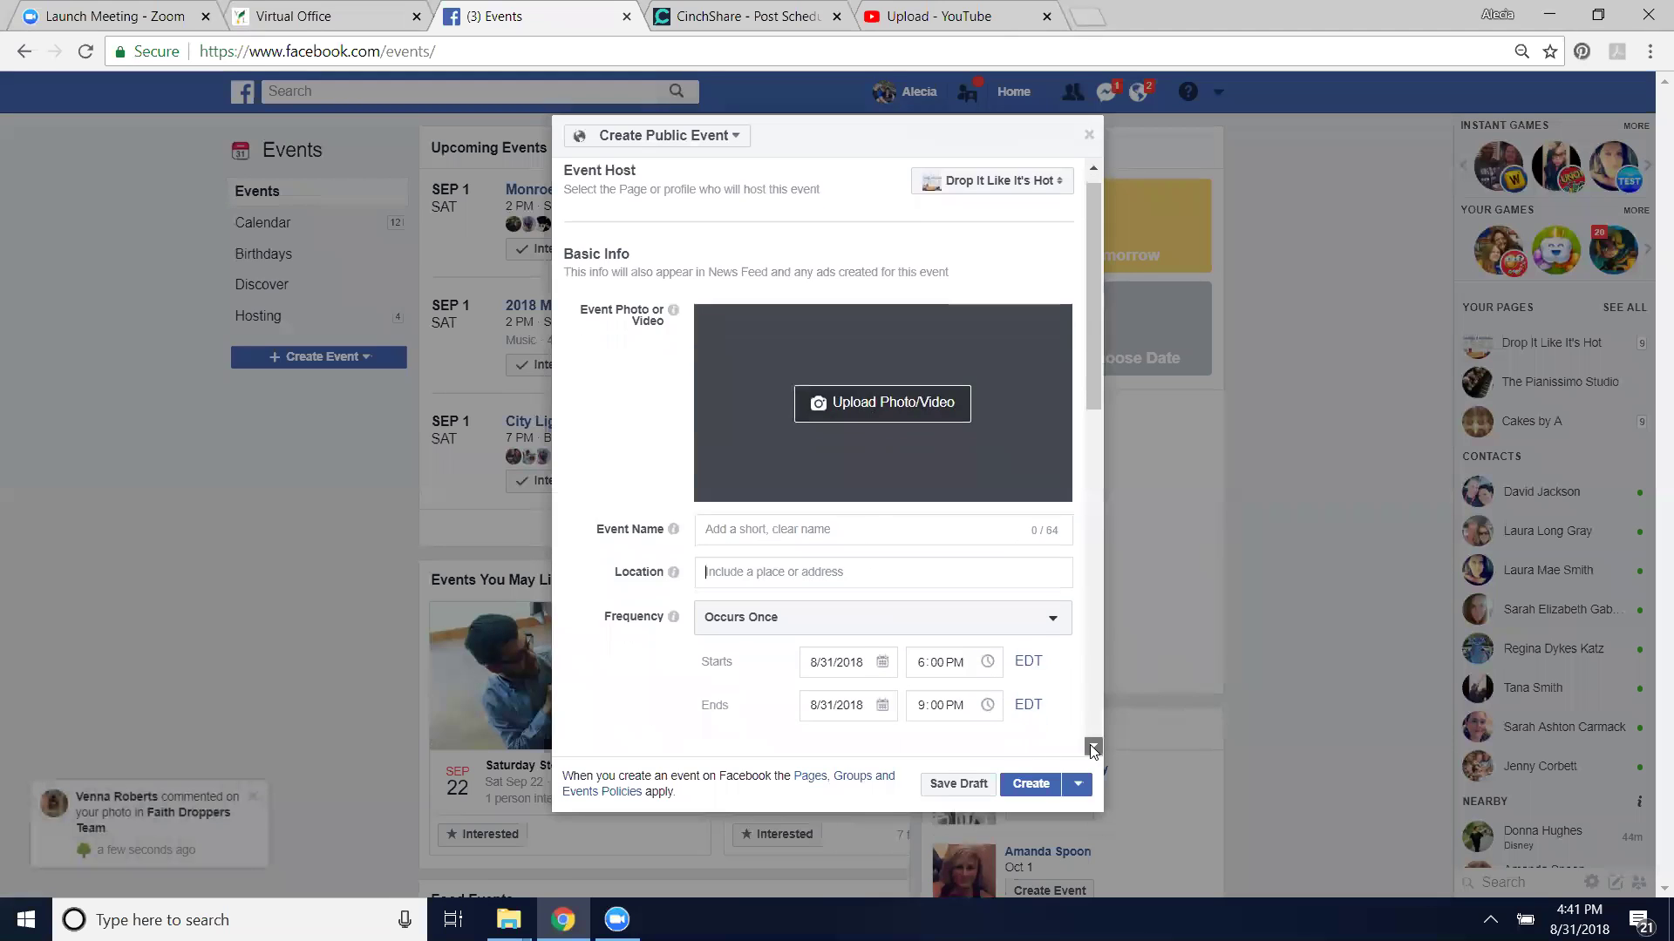
scroll(1093, 752, "down", 3)
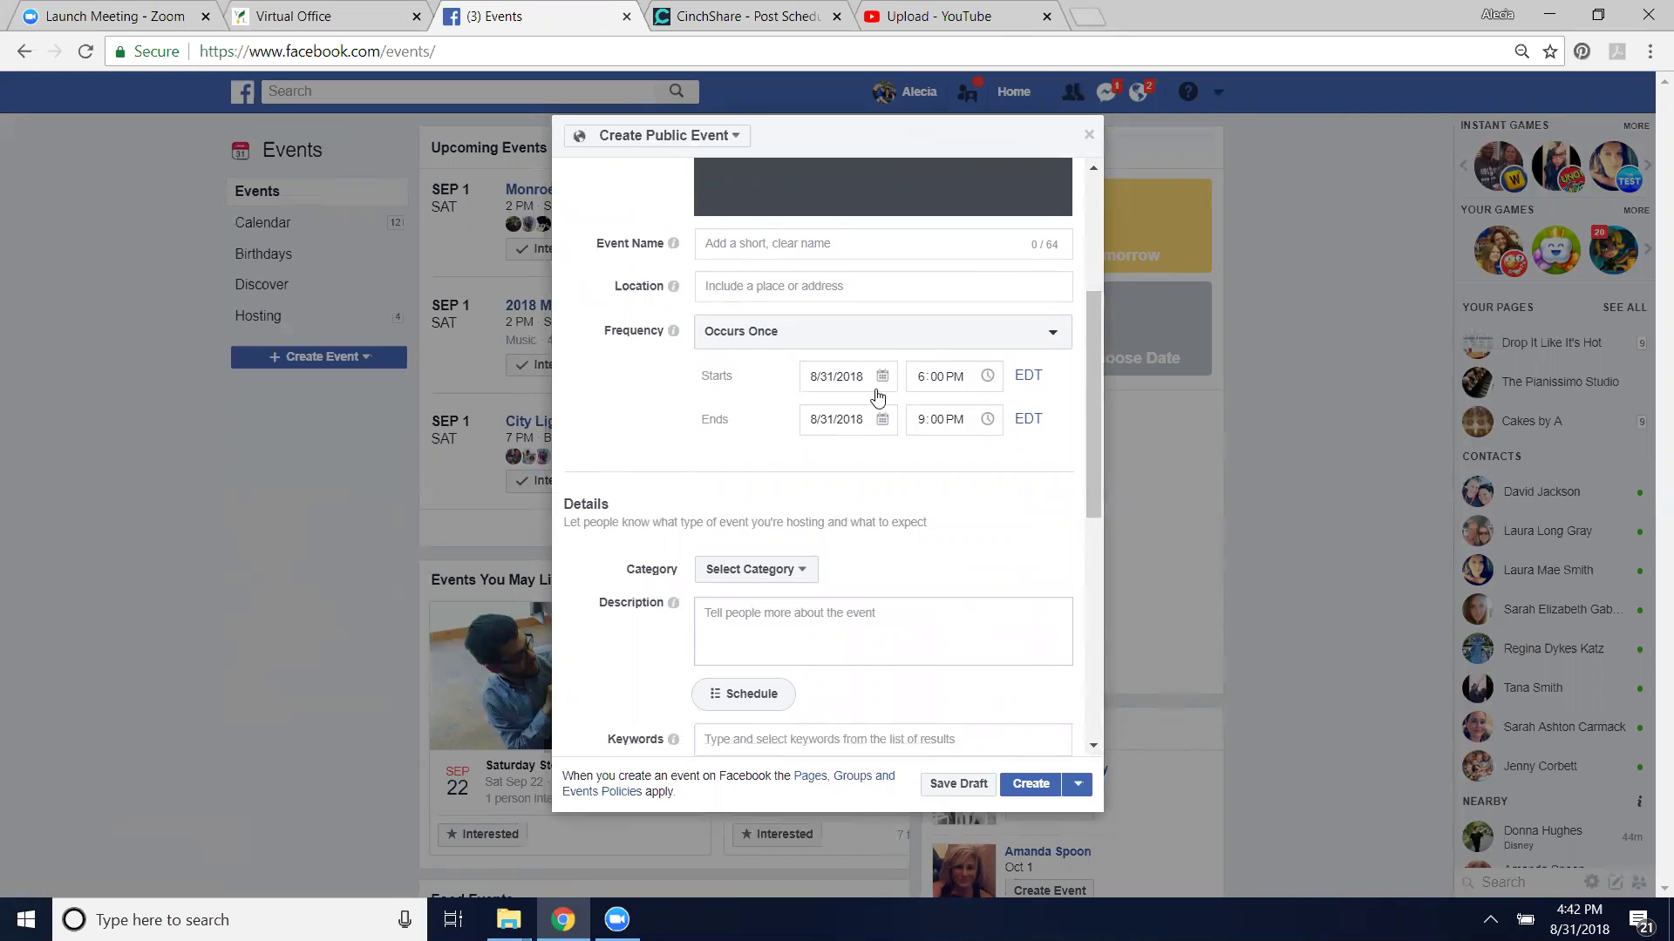
left_click(882, 382)
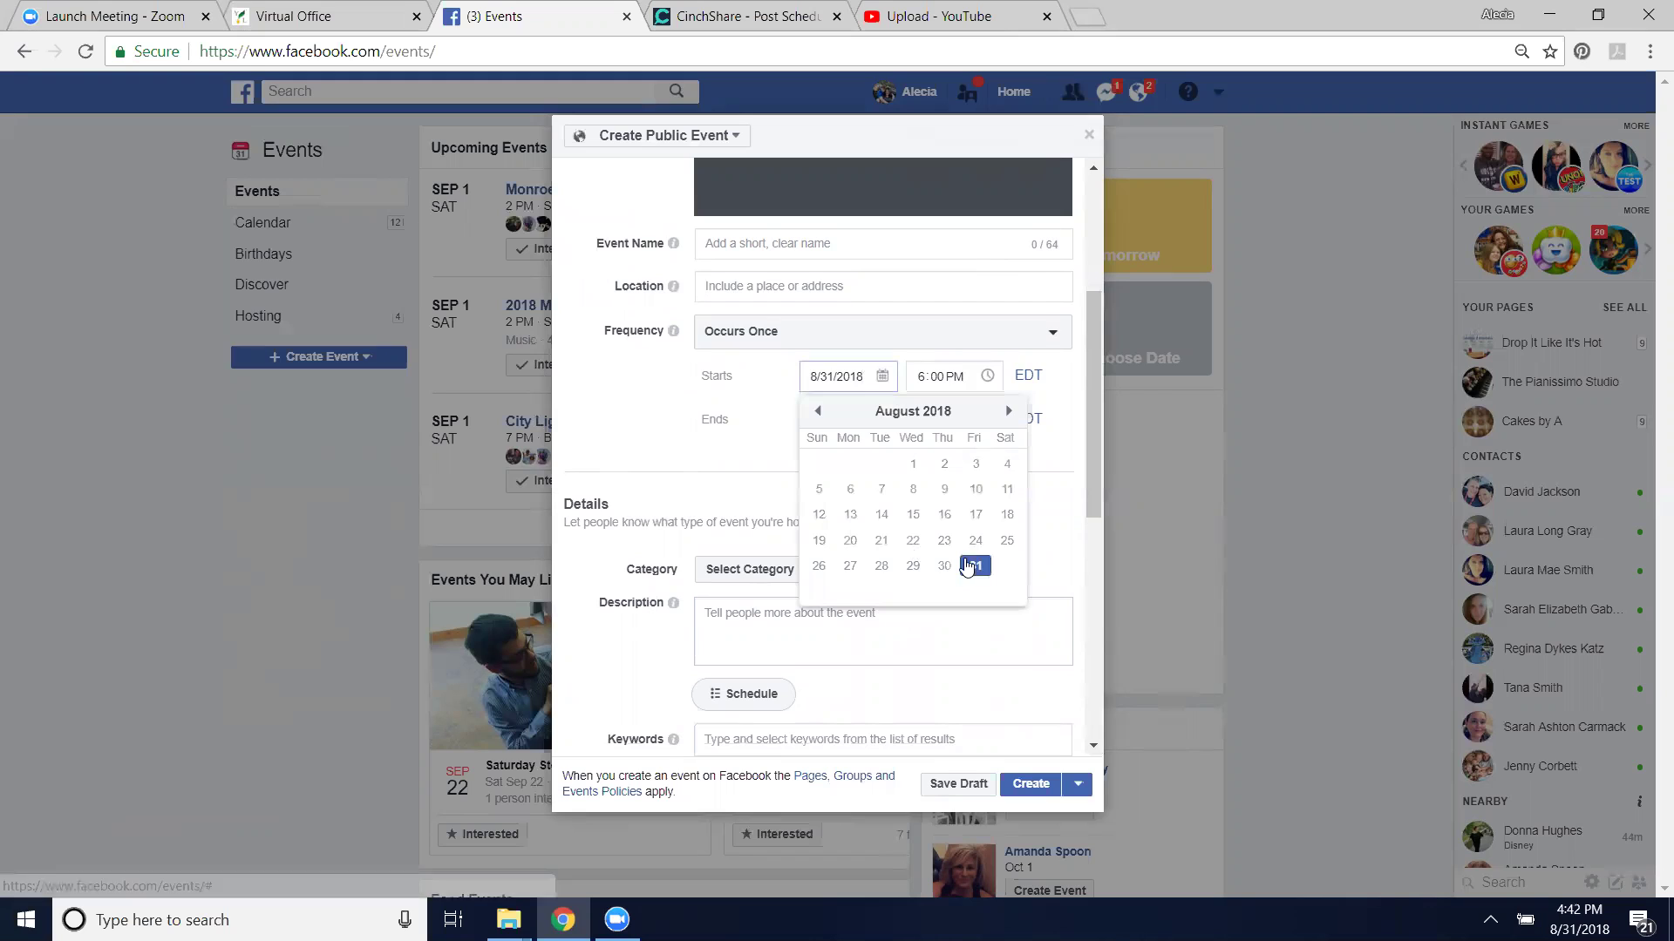
left_click(1009, 412)
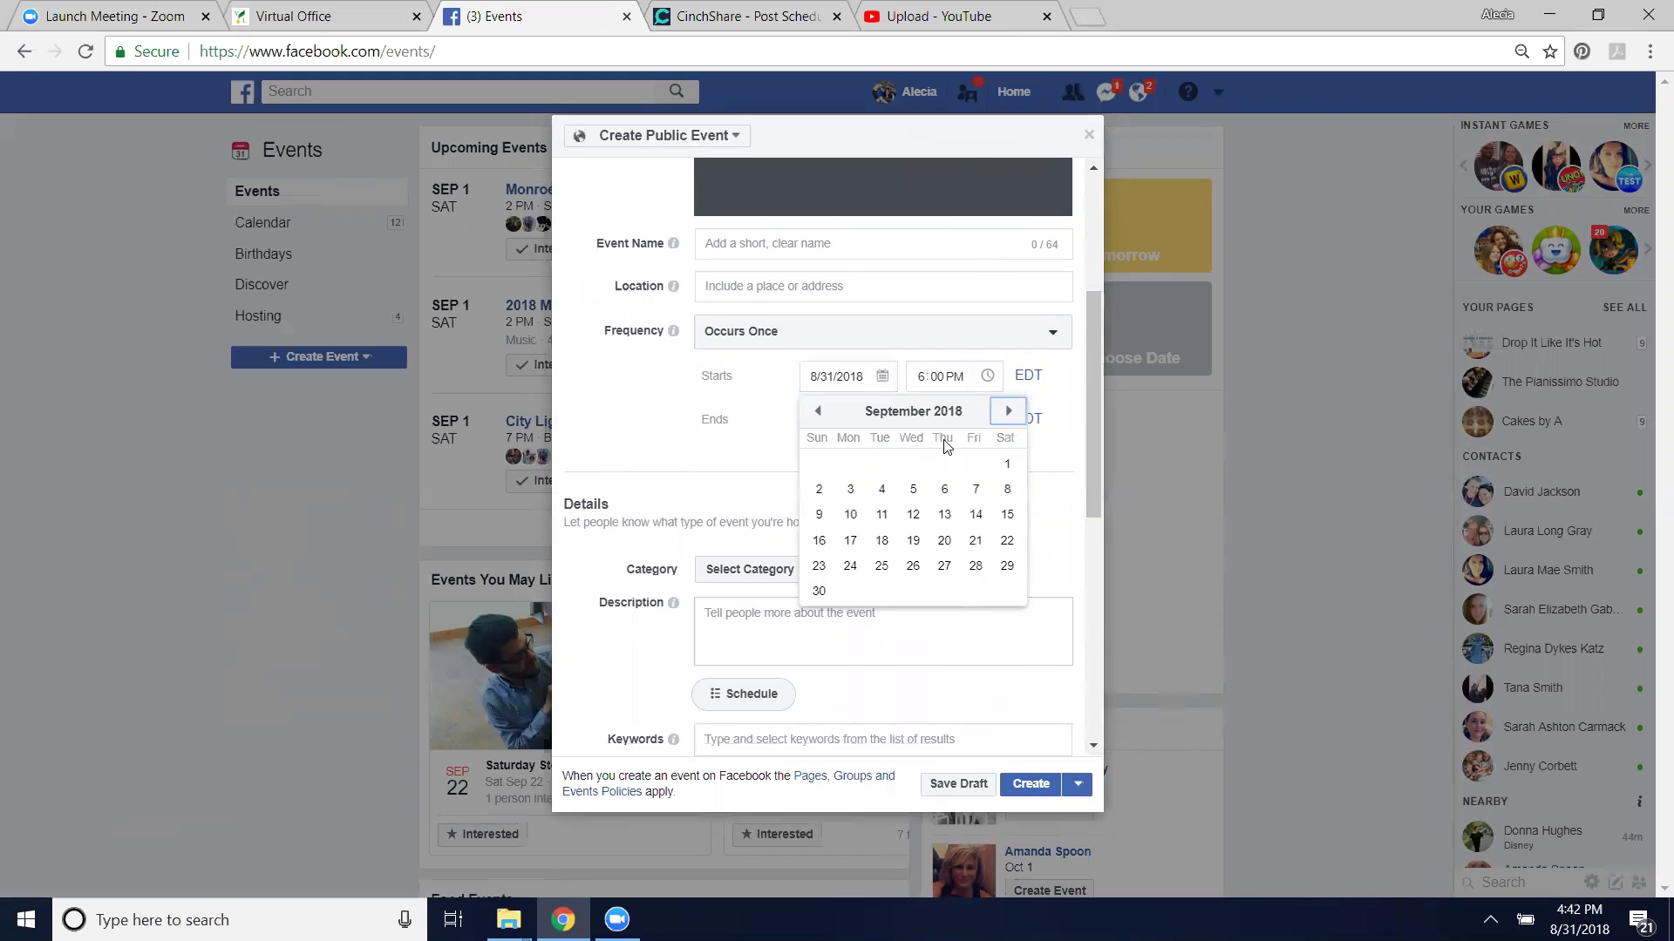
left_click(884, 490)
left_click(922, 377)
type("9")
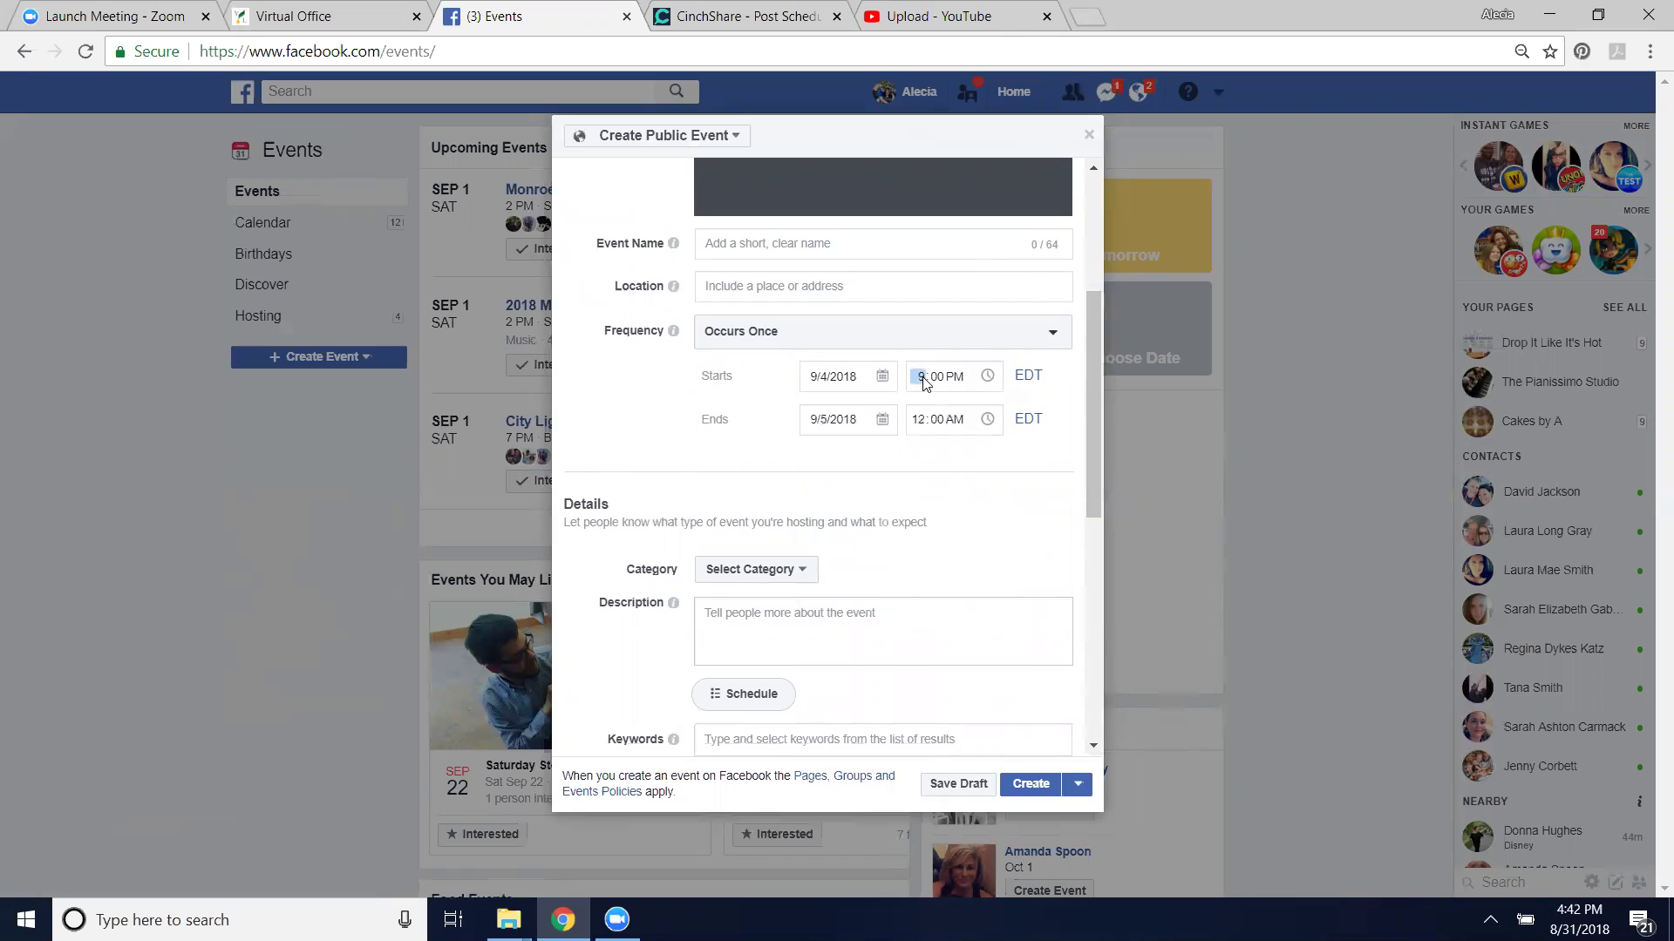
Set the event's end to 9/4/2018 at 10:00 PM
left_click(885, 427)
left_click(881, 532)
left_click(922, 422)
type("10")
left_click(954, 420)
Name the event "Test Class" and set its location to the custom text "Online"
left_click(965, 246)
type("Test Class")
left_click(892, 291)
type("Online")
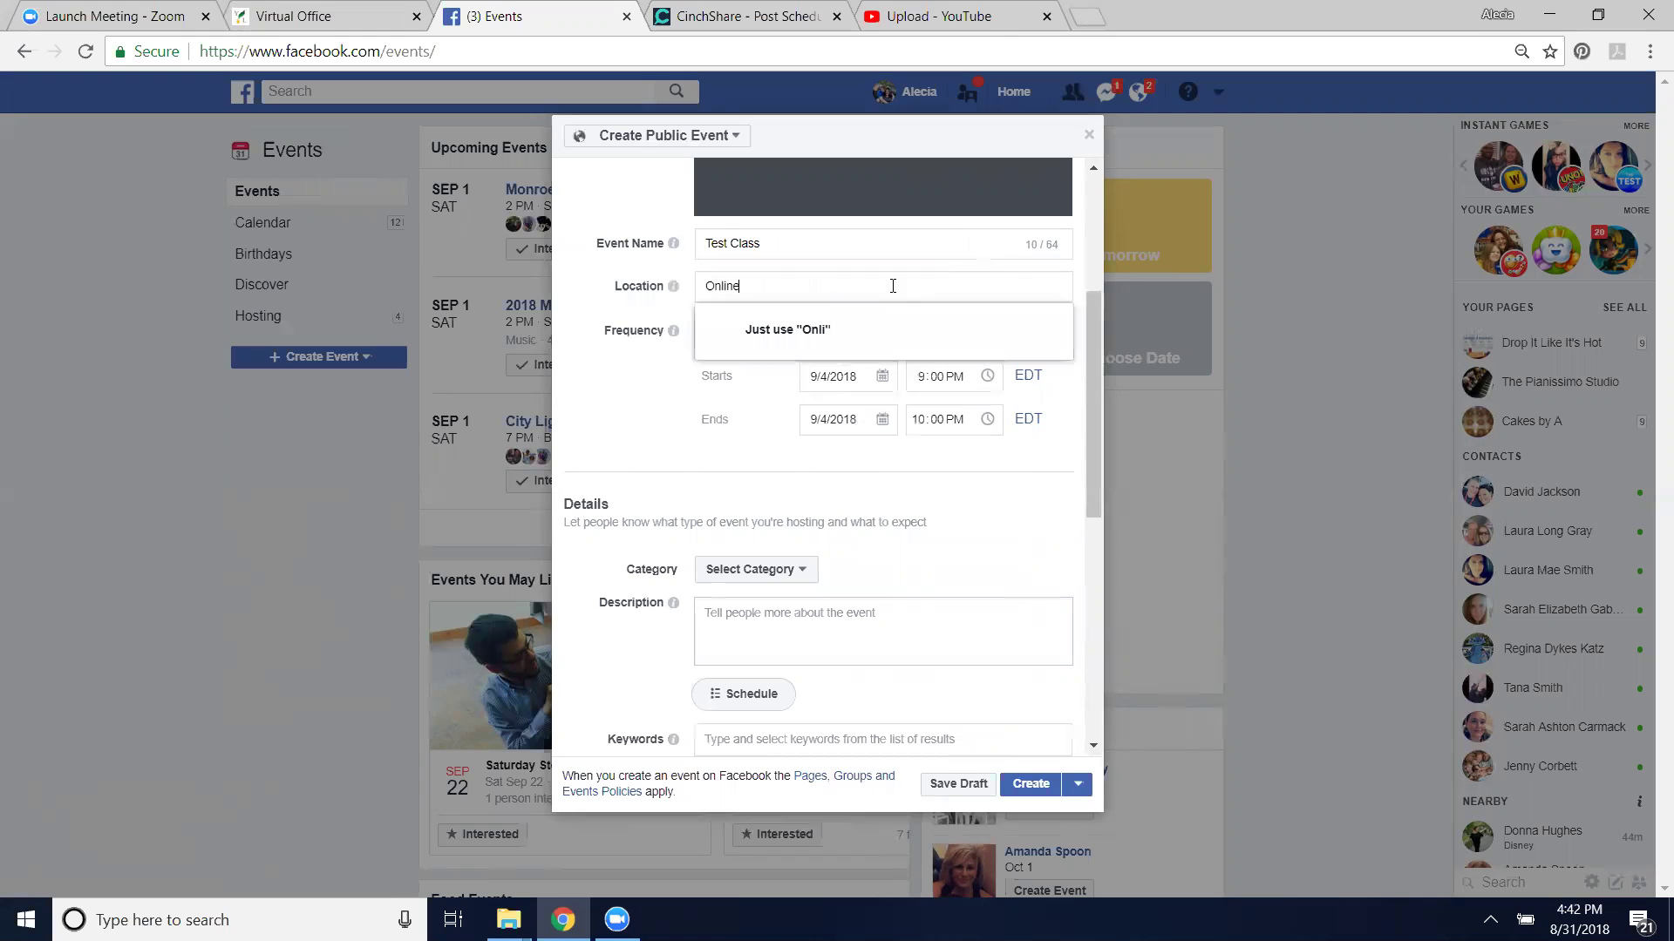
left_click(837, 334)
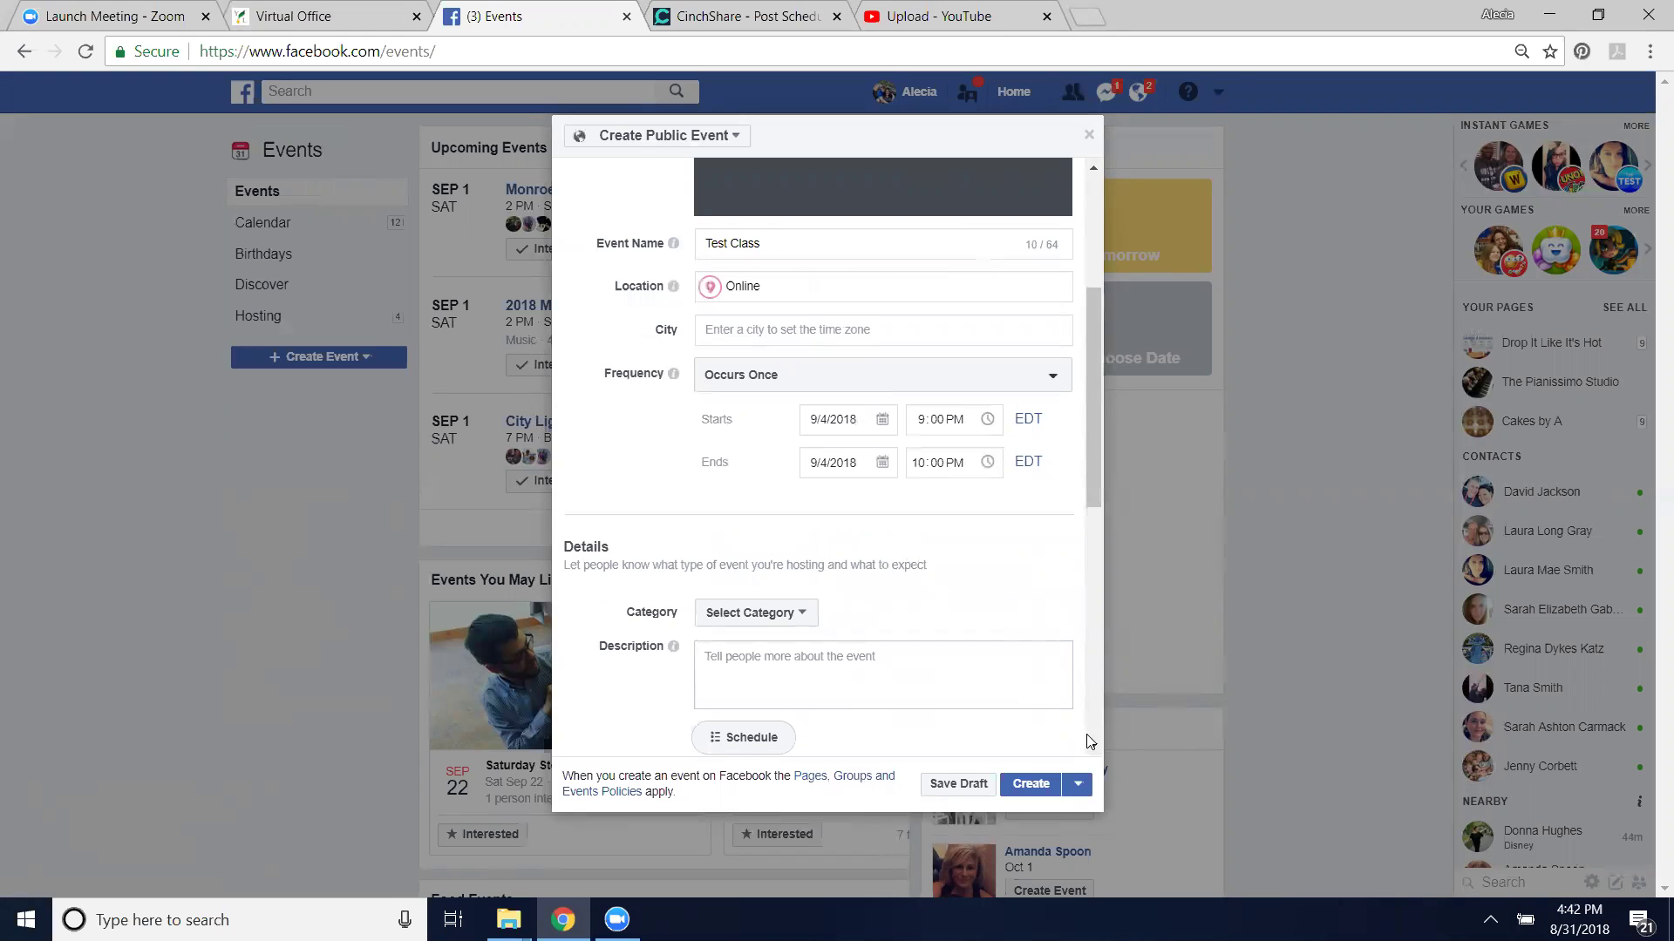
Choose the Health category and enter the description "Please join us for a fun night"
scroll(1096, 750, "down", 4)
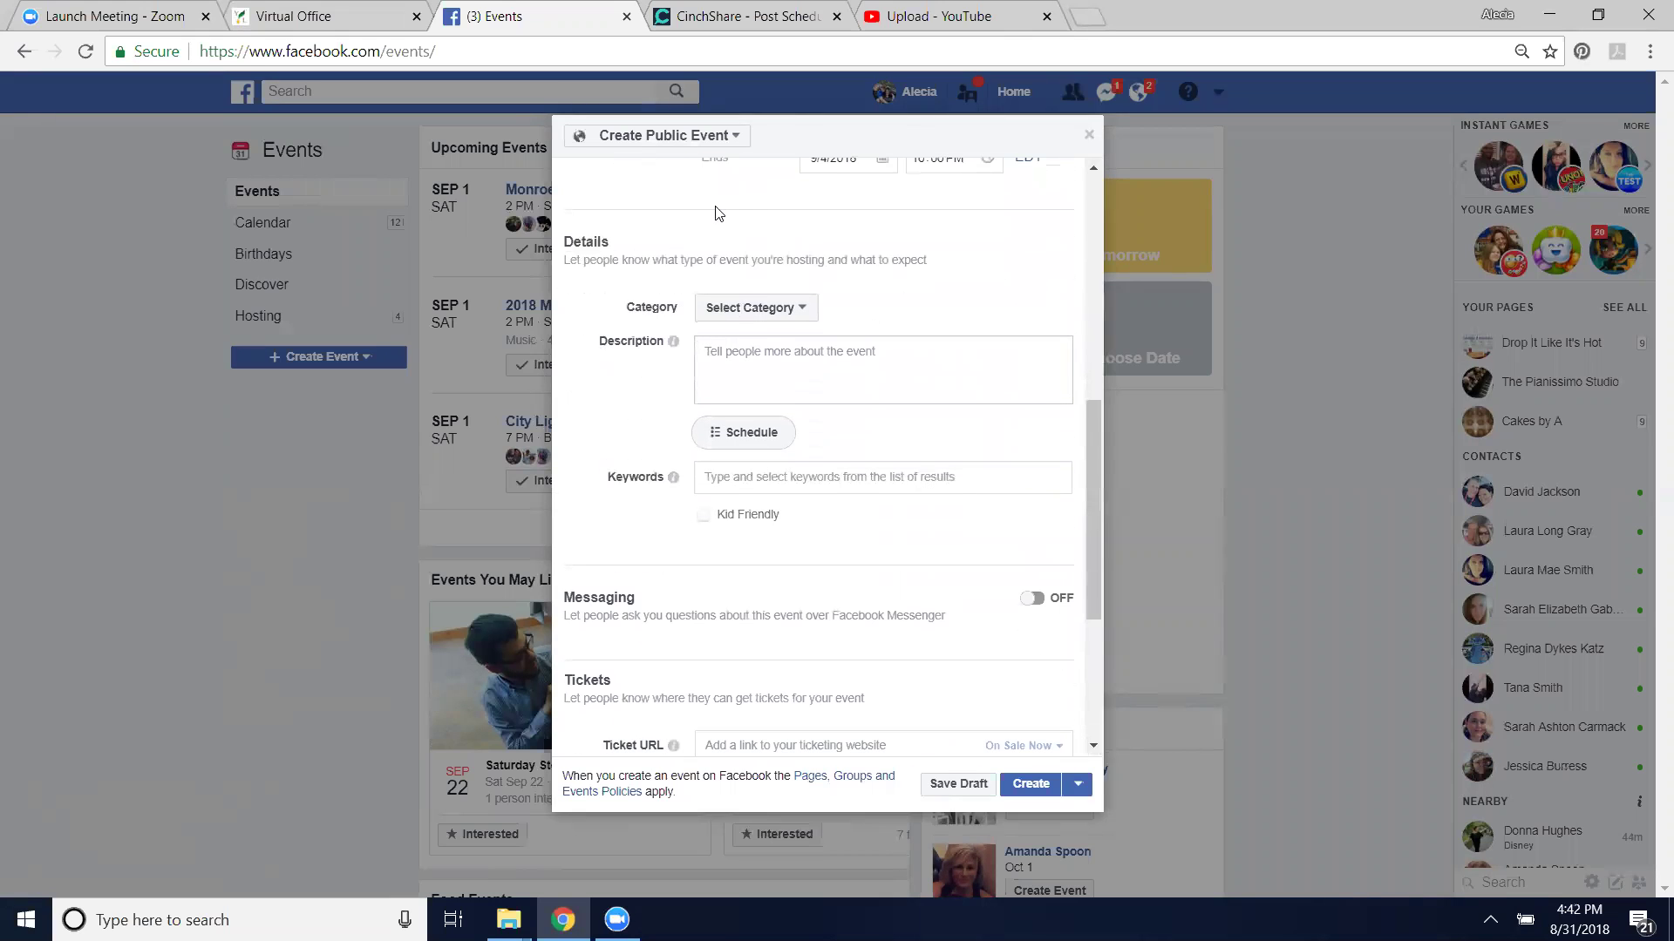
left_click(755, 307)
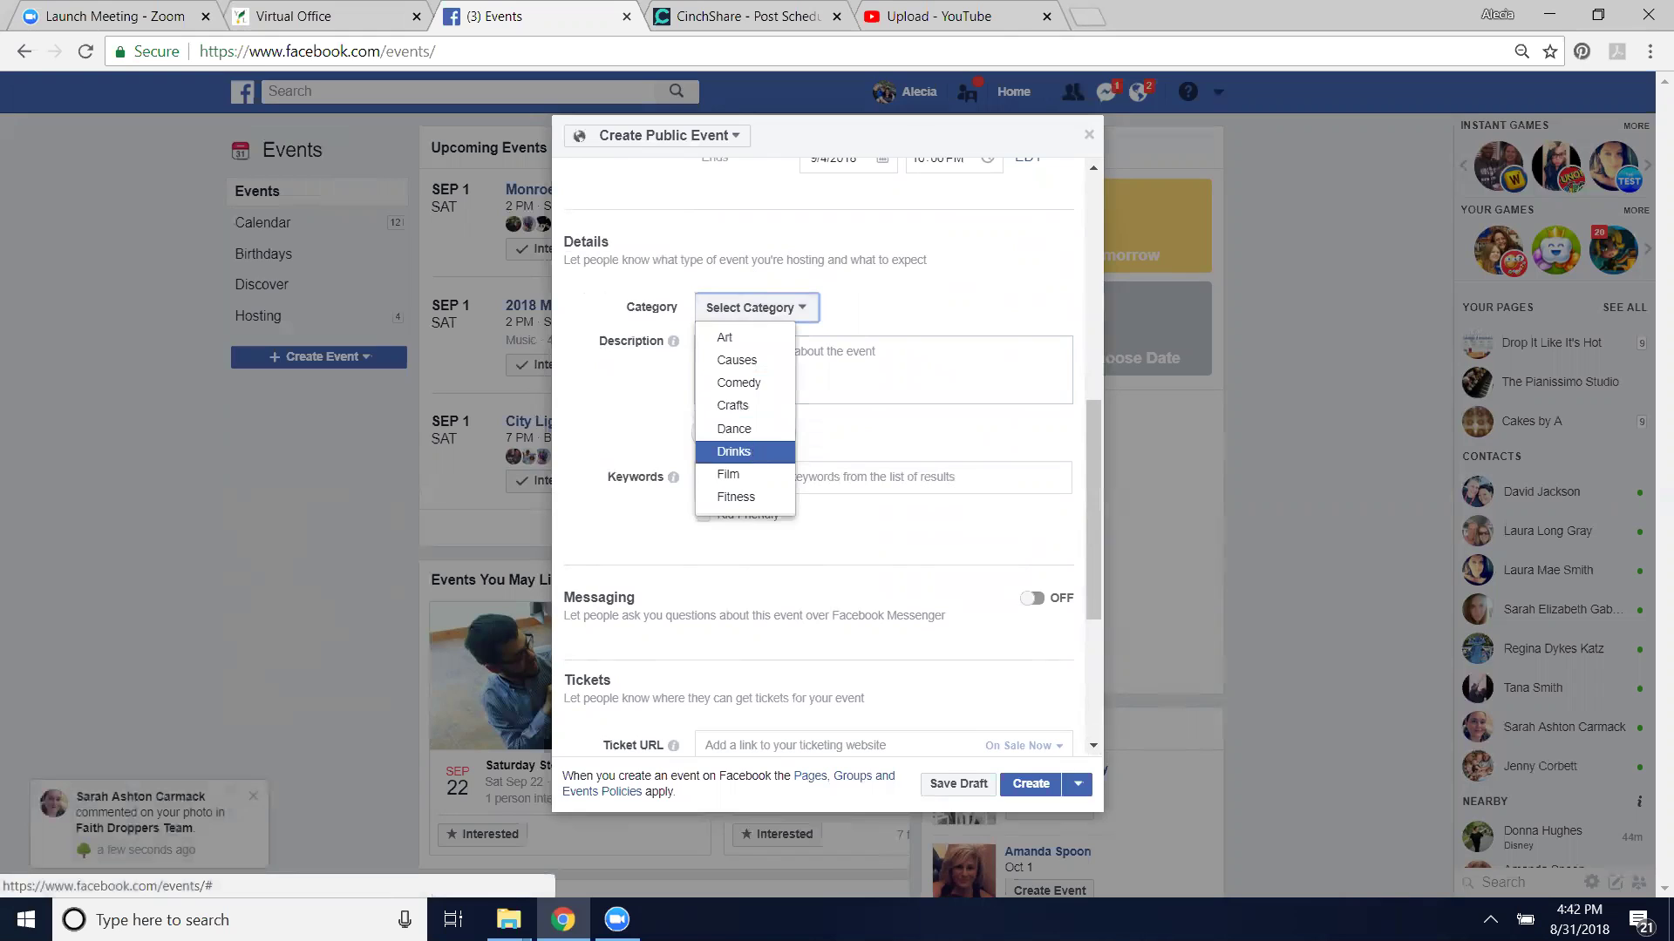
scroll(751, 450, "down", 2)
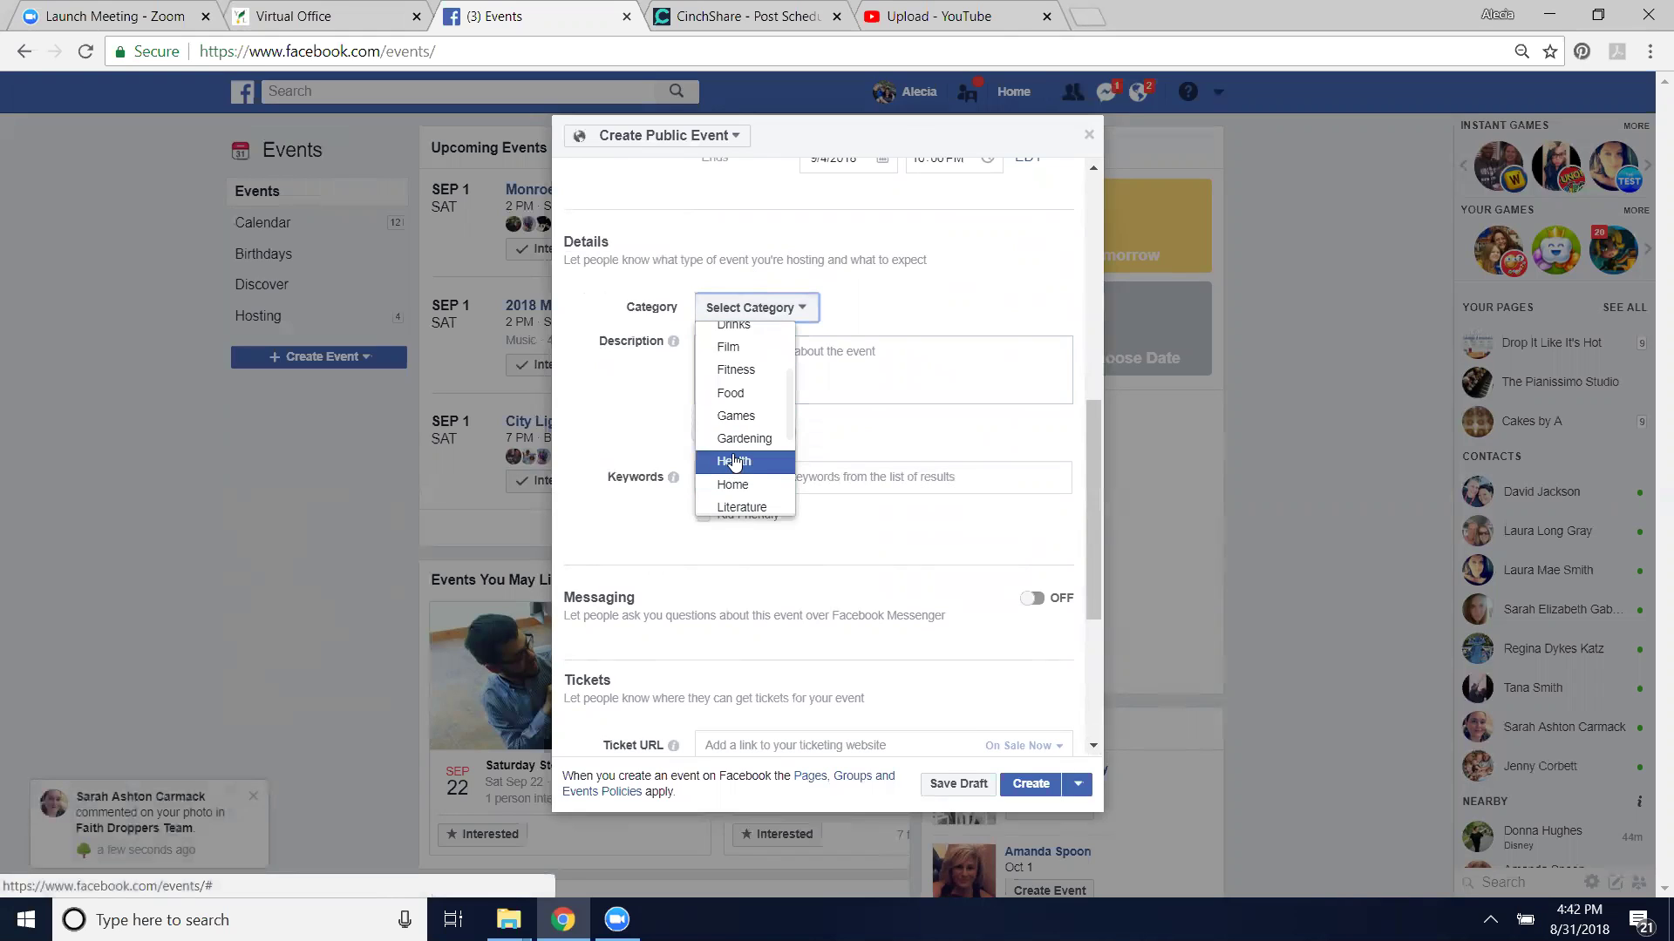
left_click(734, 462)
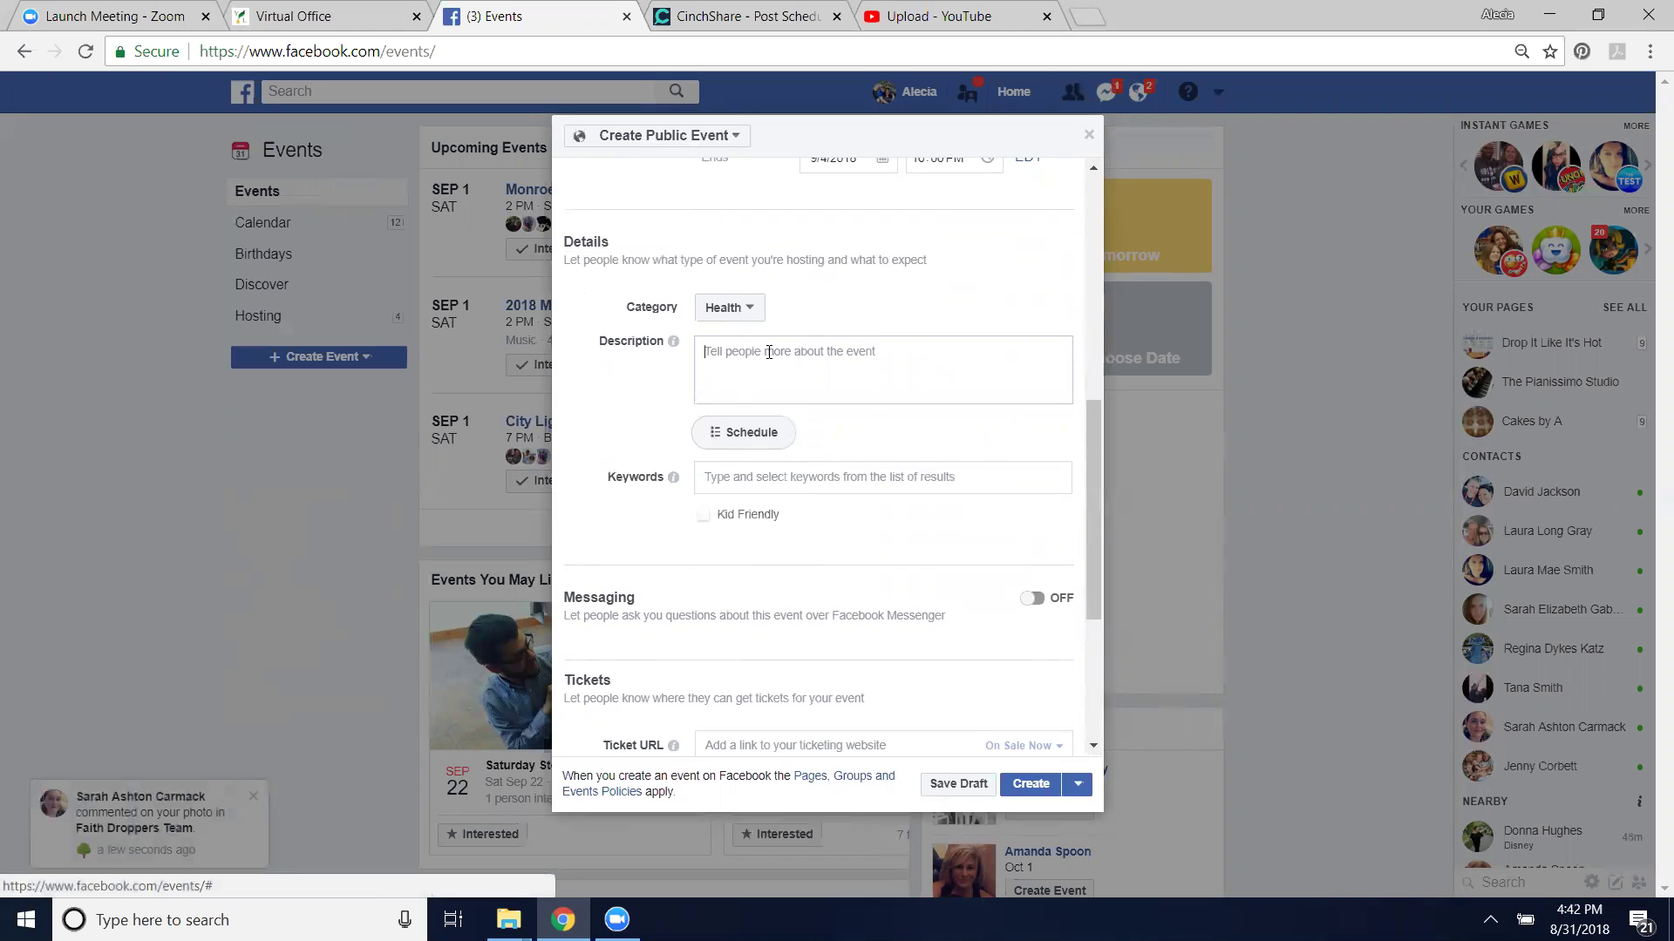
type("Please join us for a fun night")
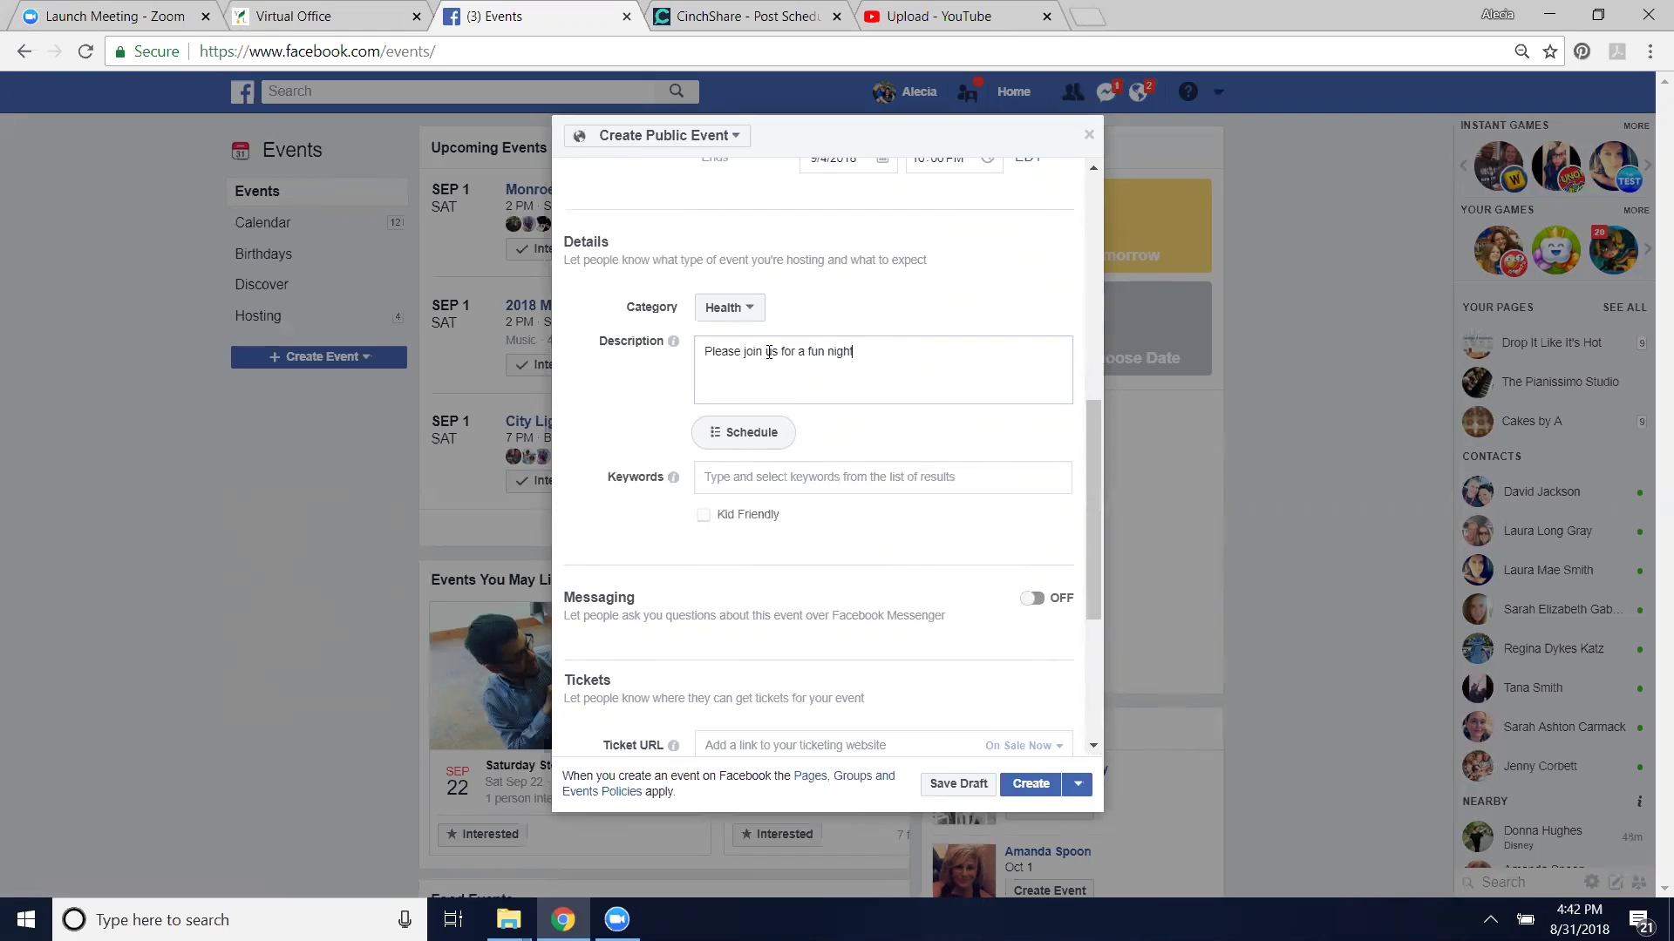
Turn on messaging so people can ask questions about the event over Messenger
scroll(770, 351, "down", 1)
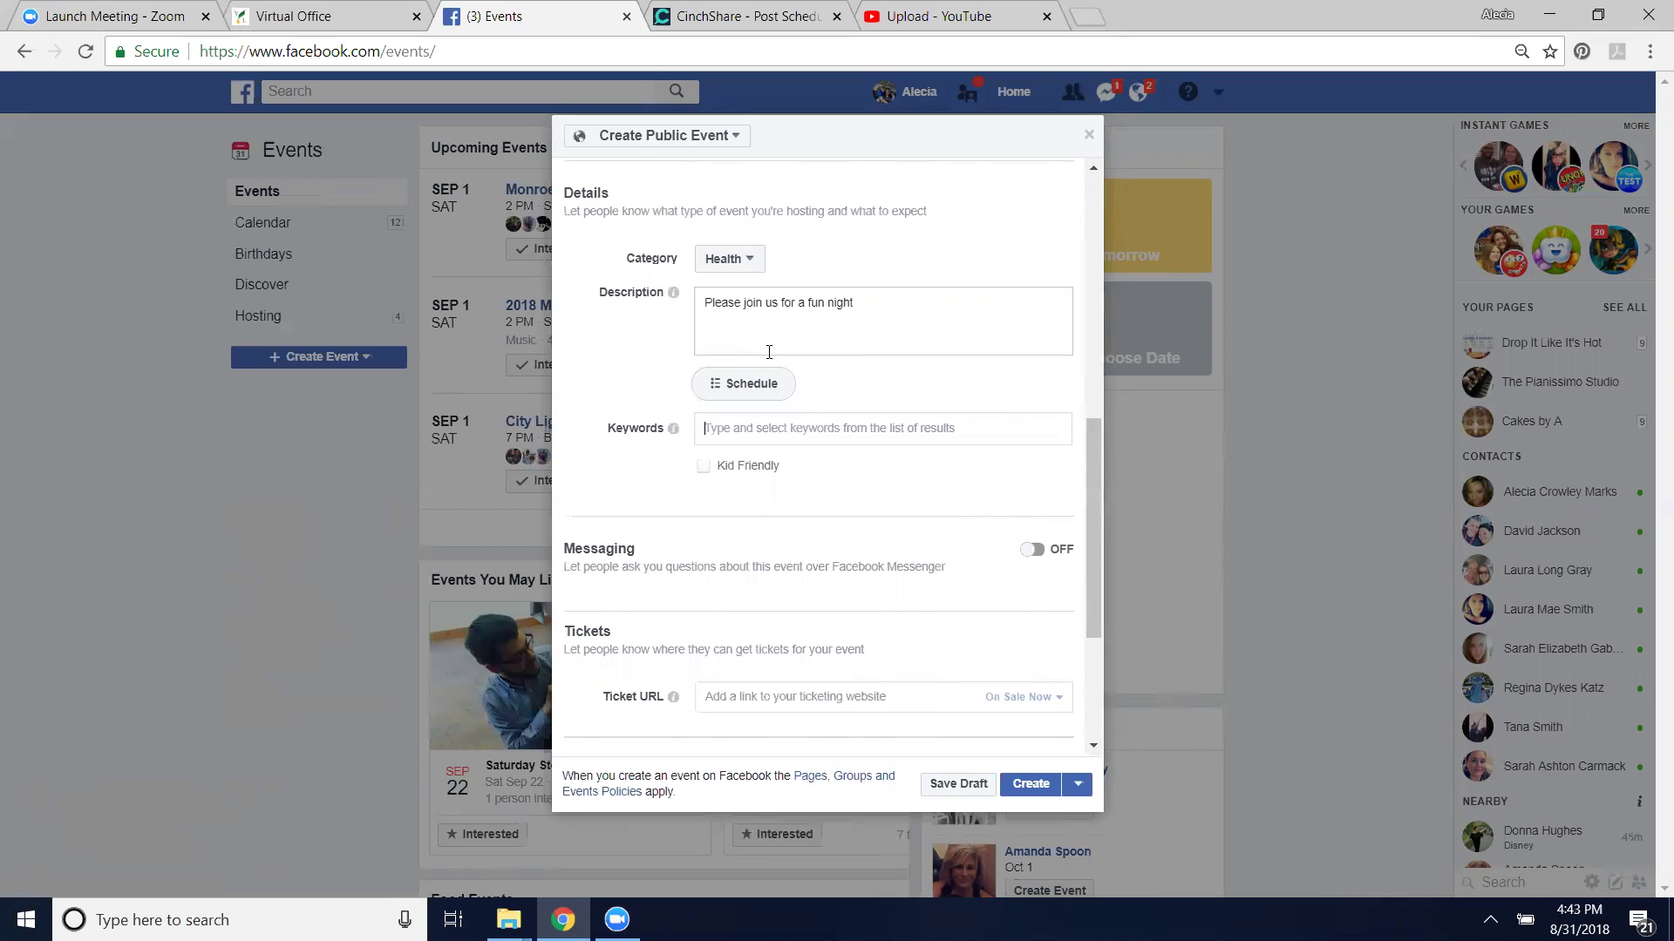
scroll(767, 349, "down", 2)
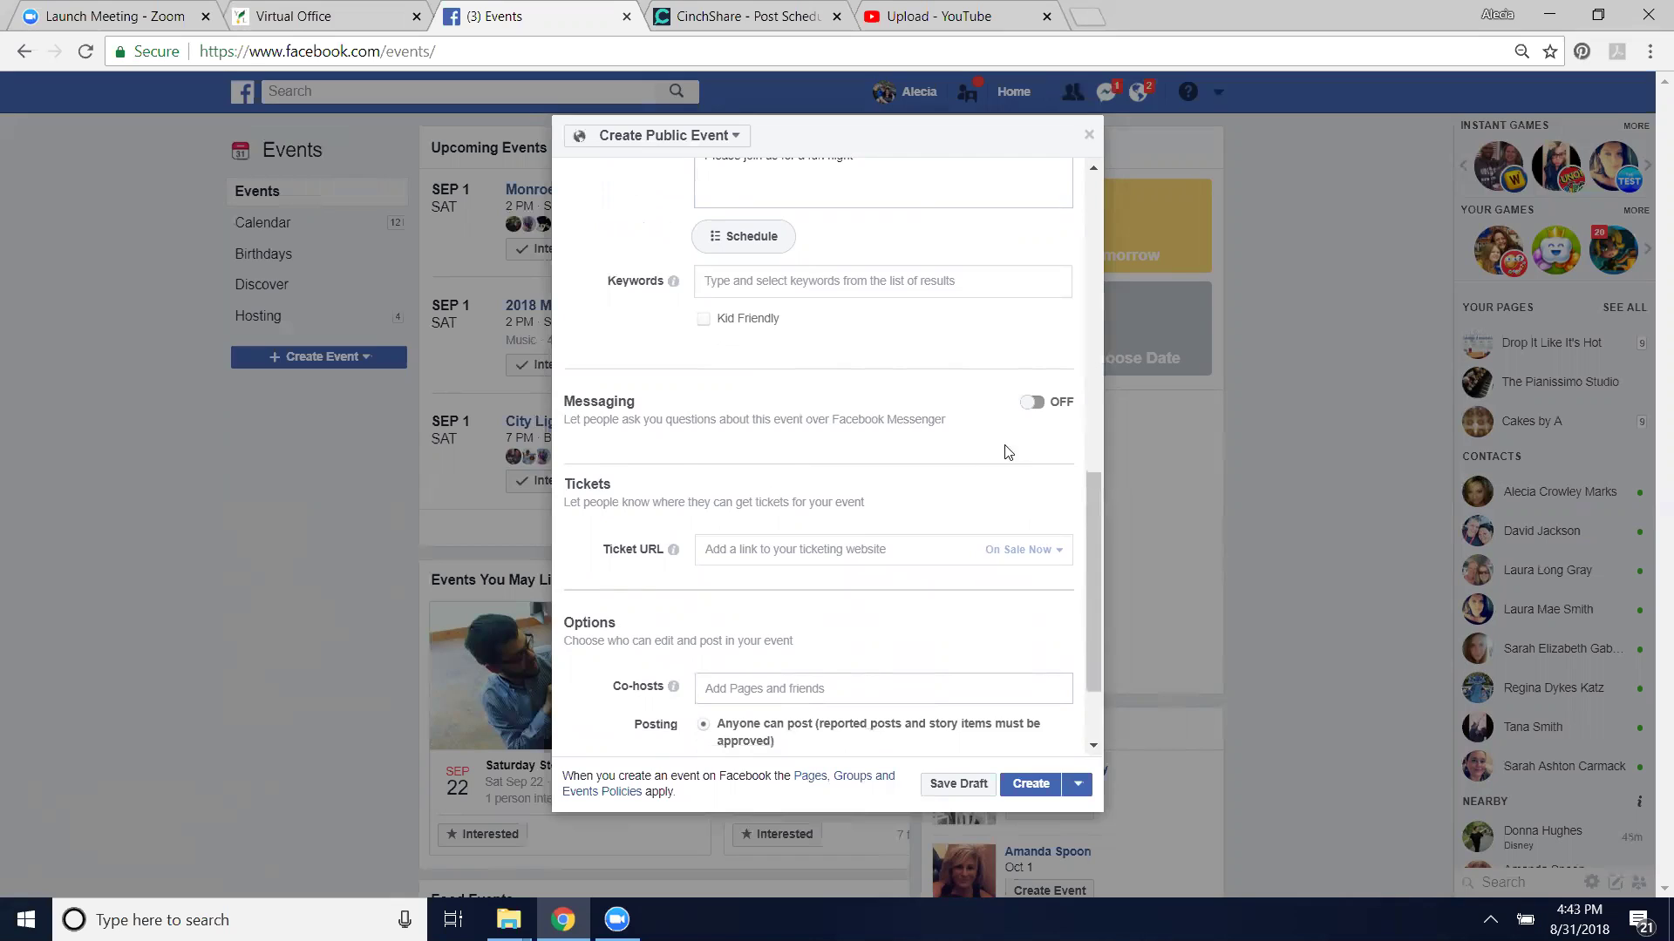
left_click(1032, 402)
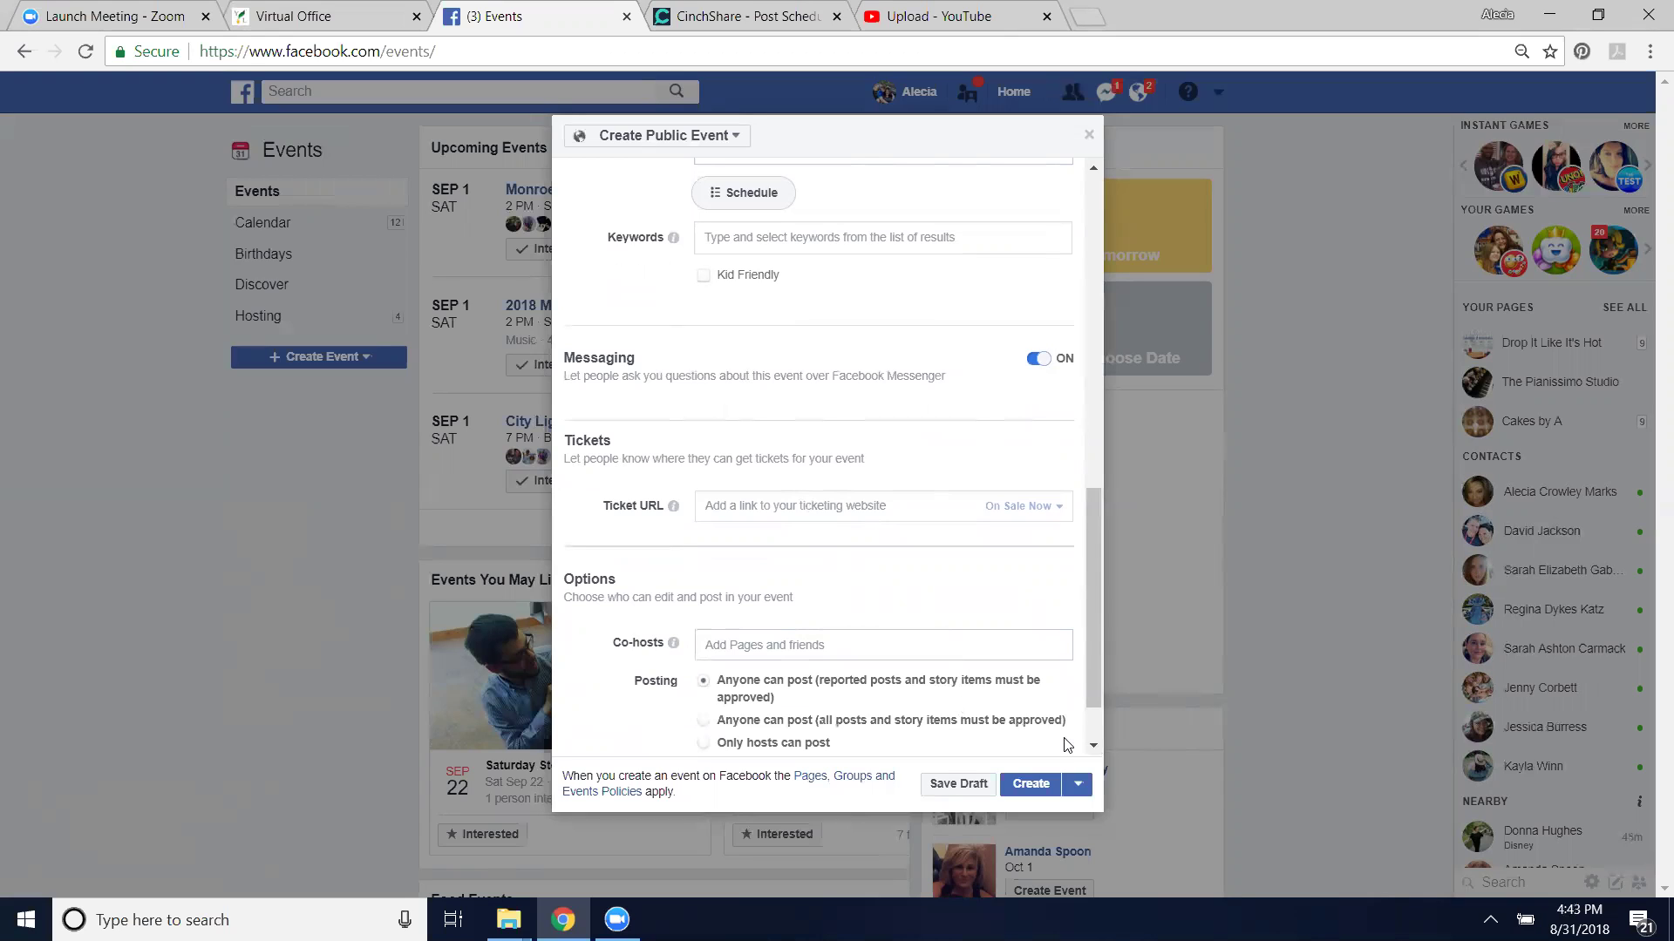
Add the account owner's personal profile, the Faith Droppers page in Sweetwater, Tennessee, and a friend as co-hosts
left_click(1092, 748)
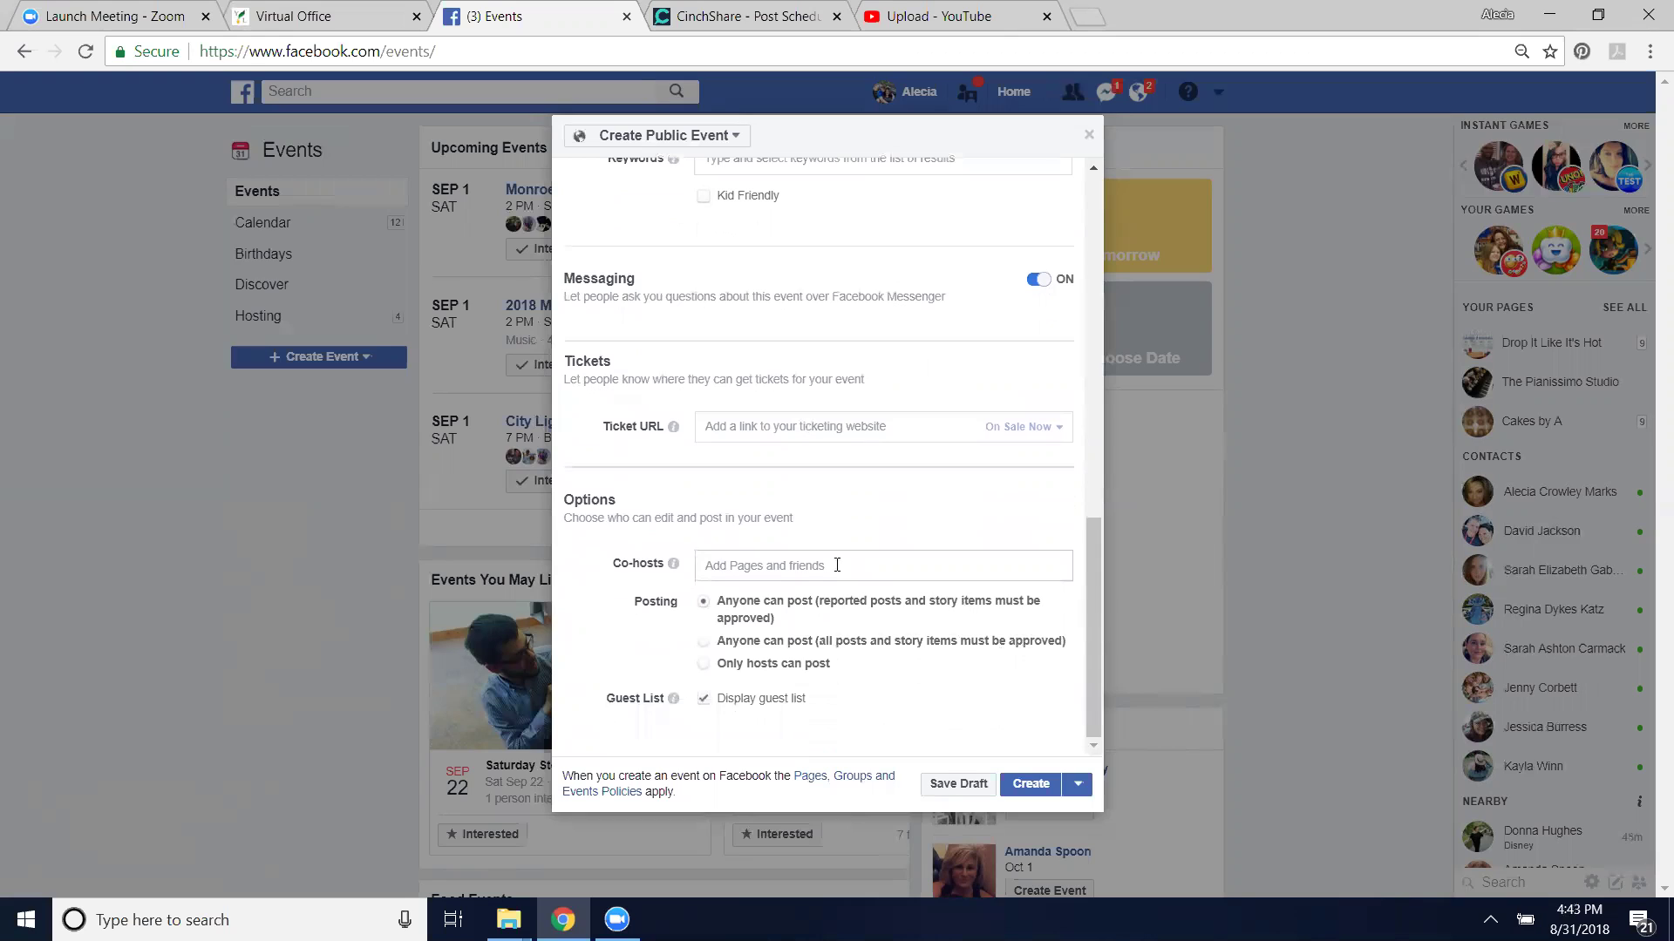
left_click(769, 572)
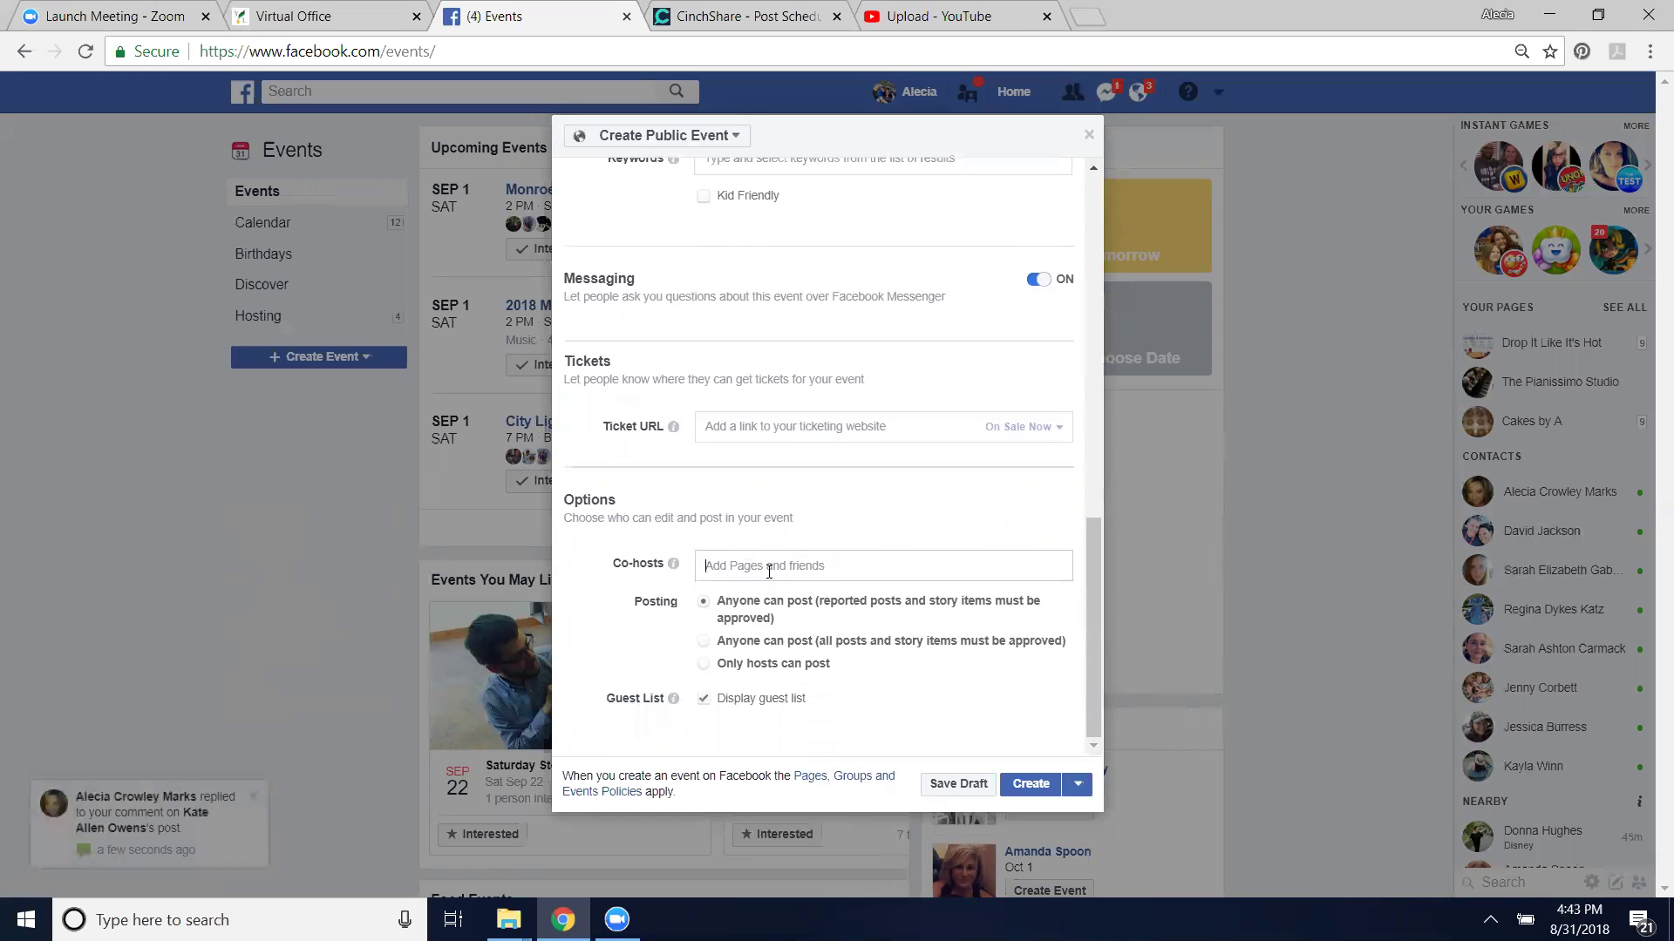
type("alecia")
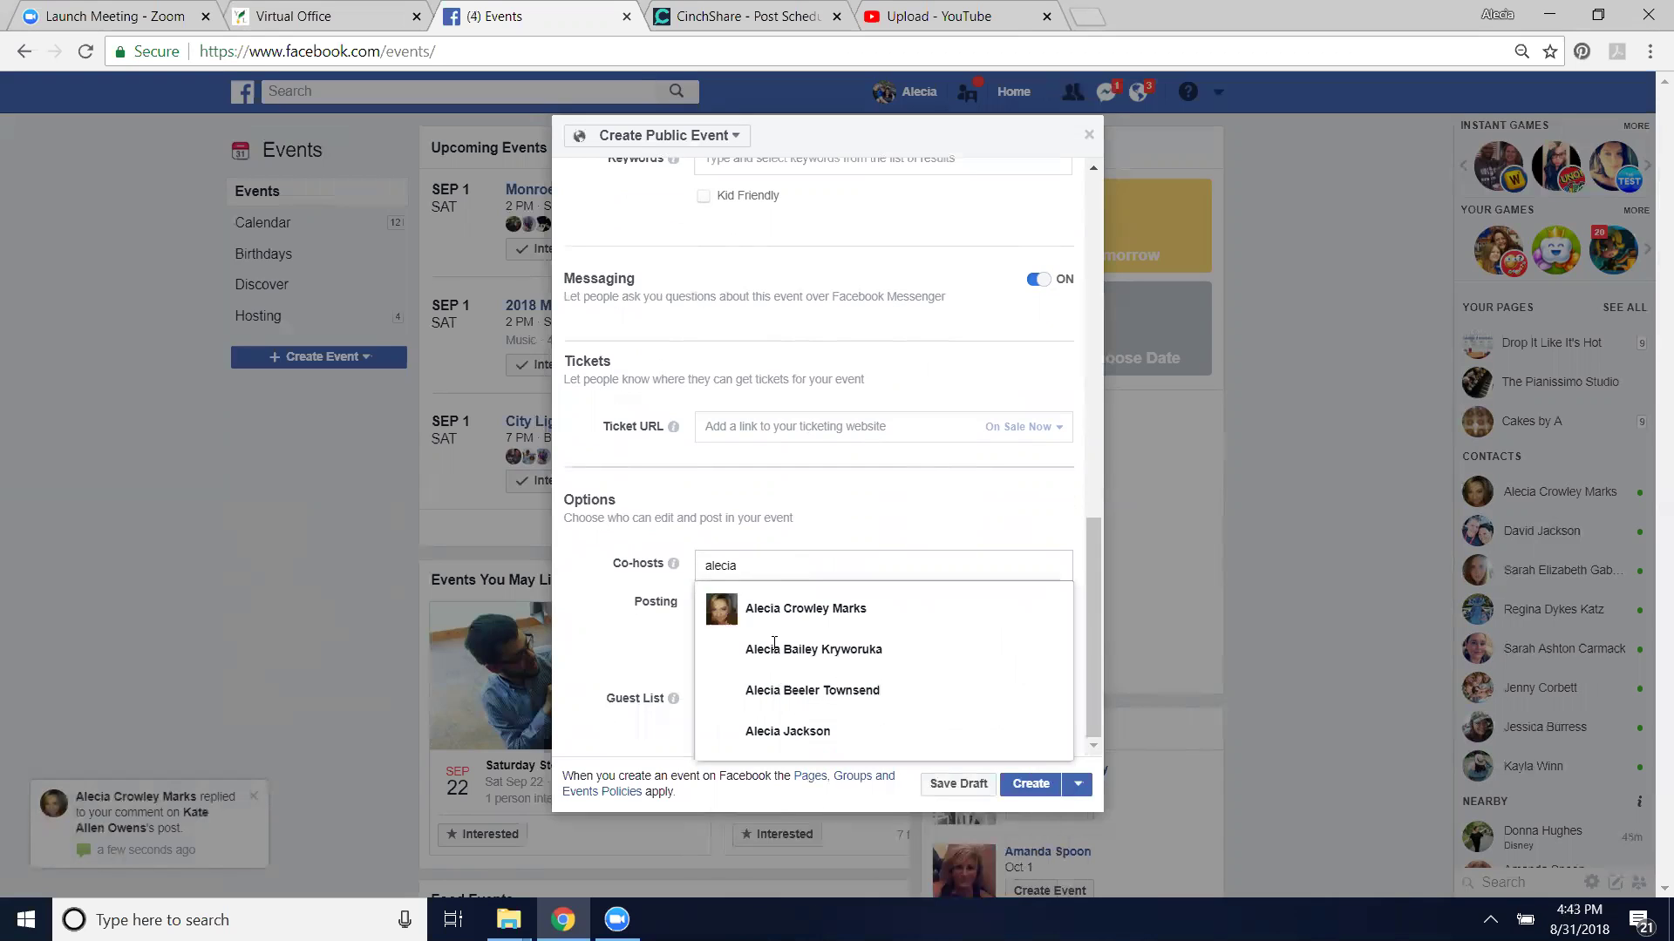
left_click(774, 734)
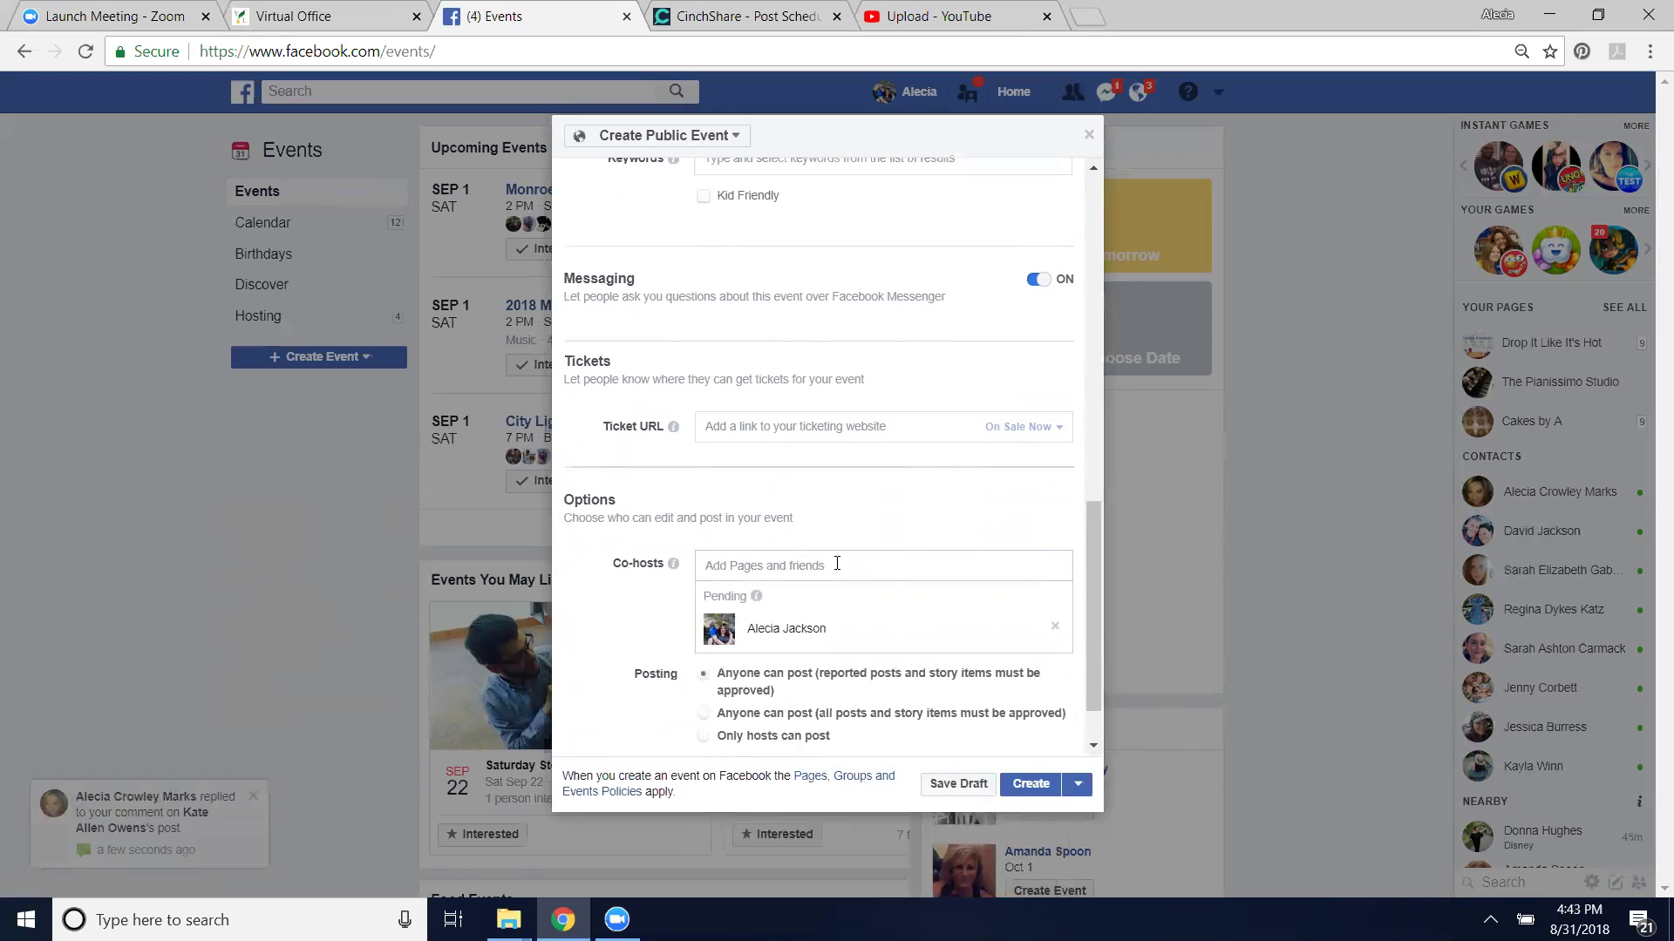
type("Faithdroppers")
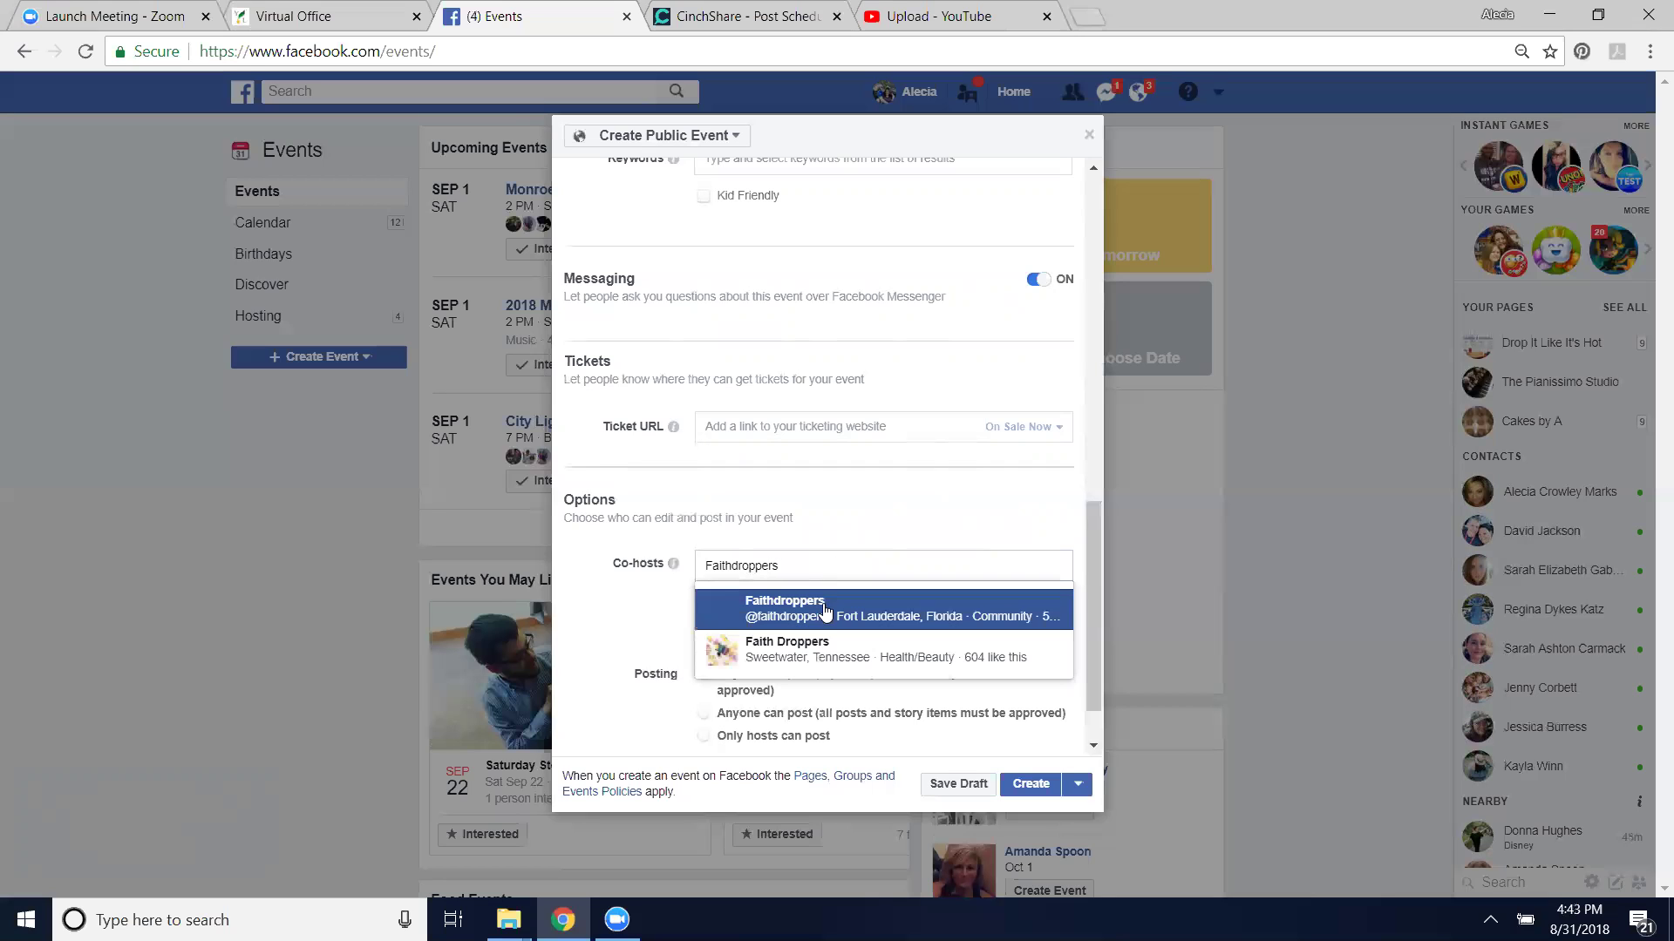
left_click(826, 663)
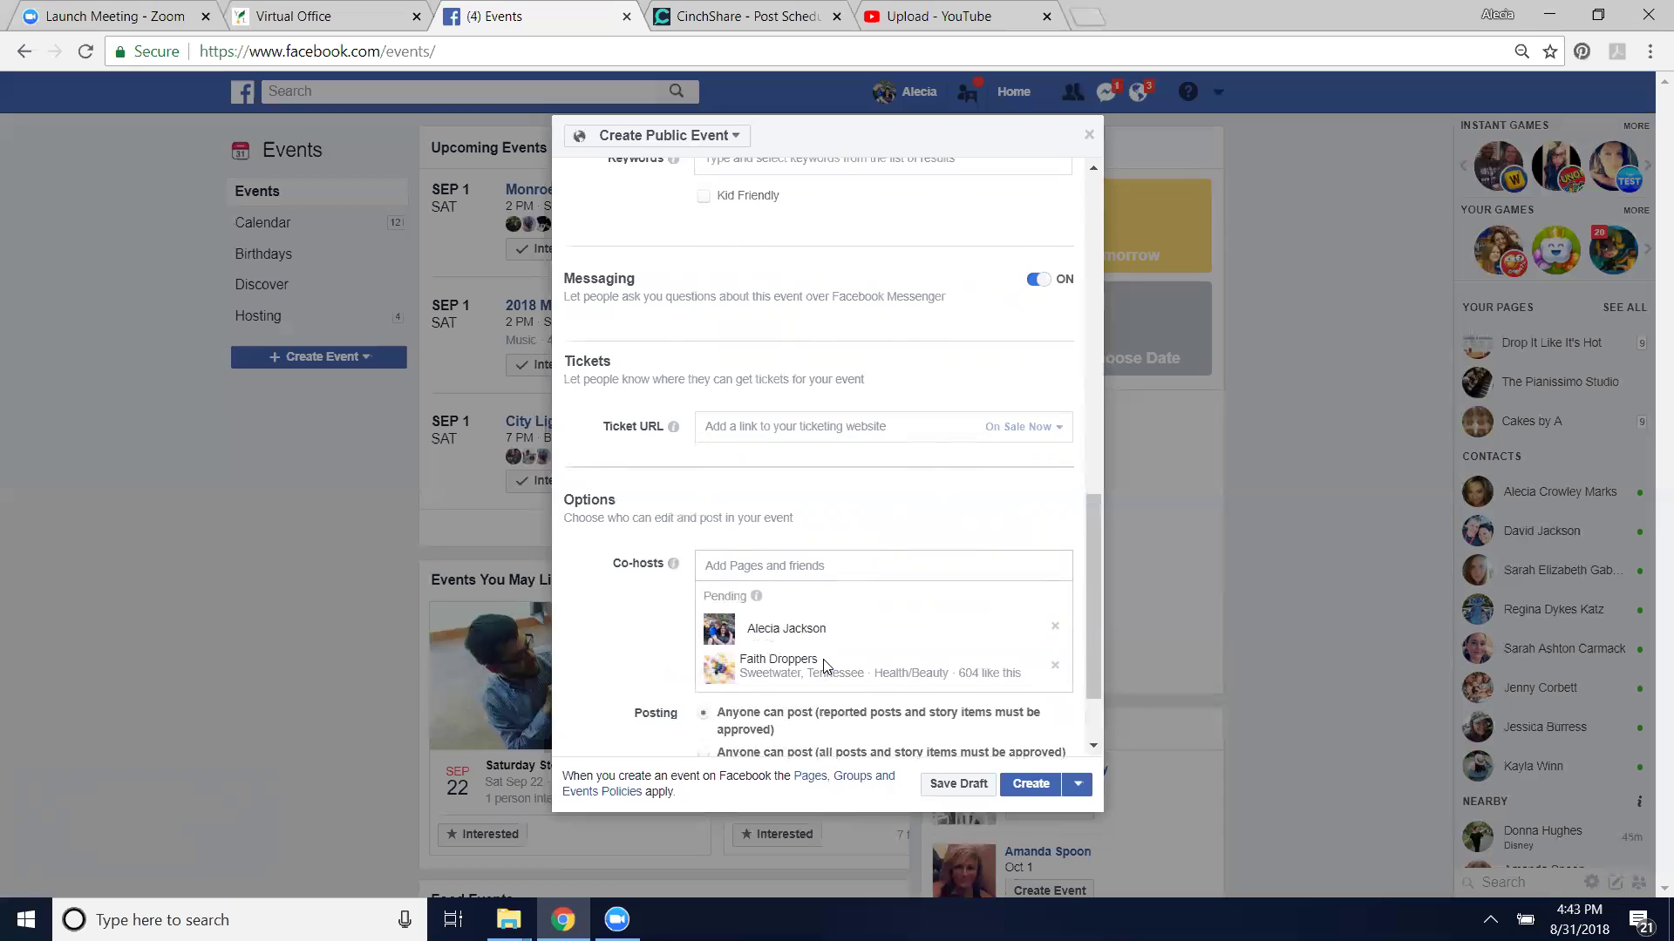
type("Kenie")
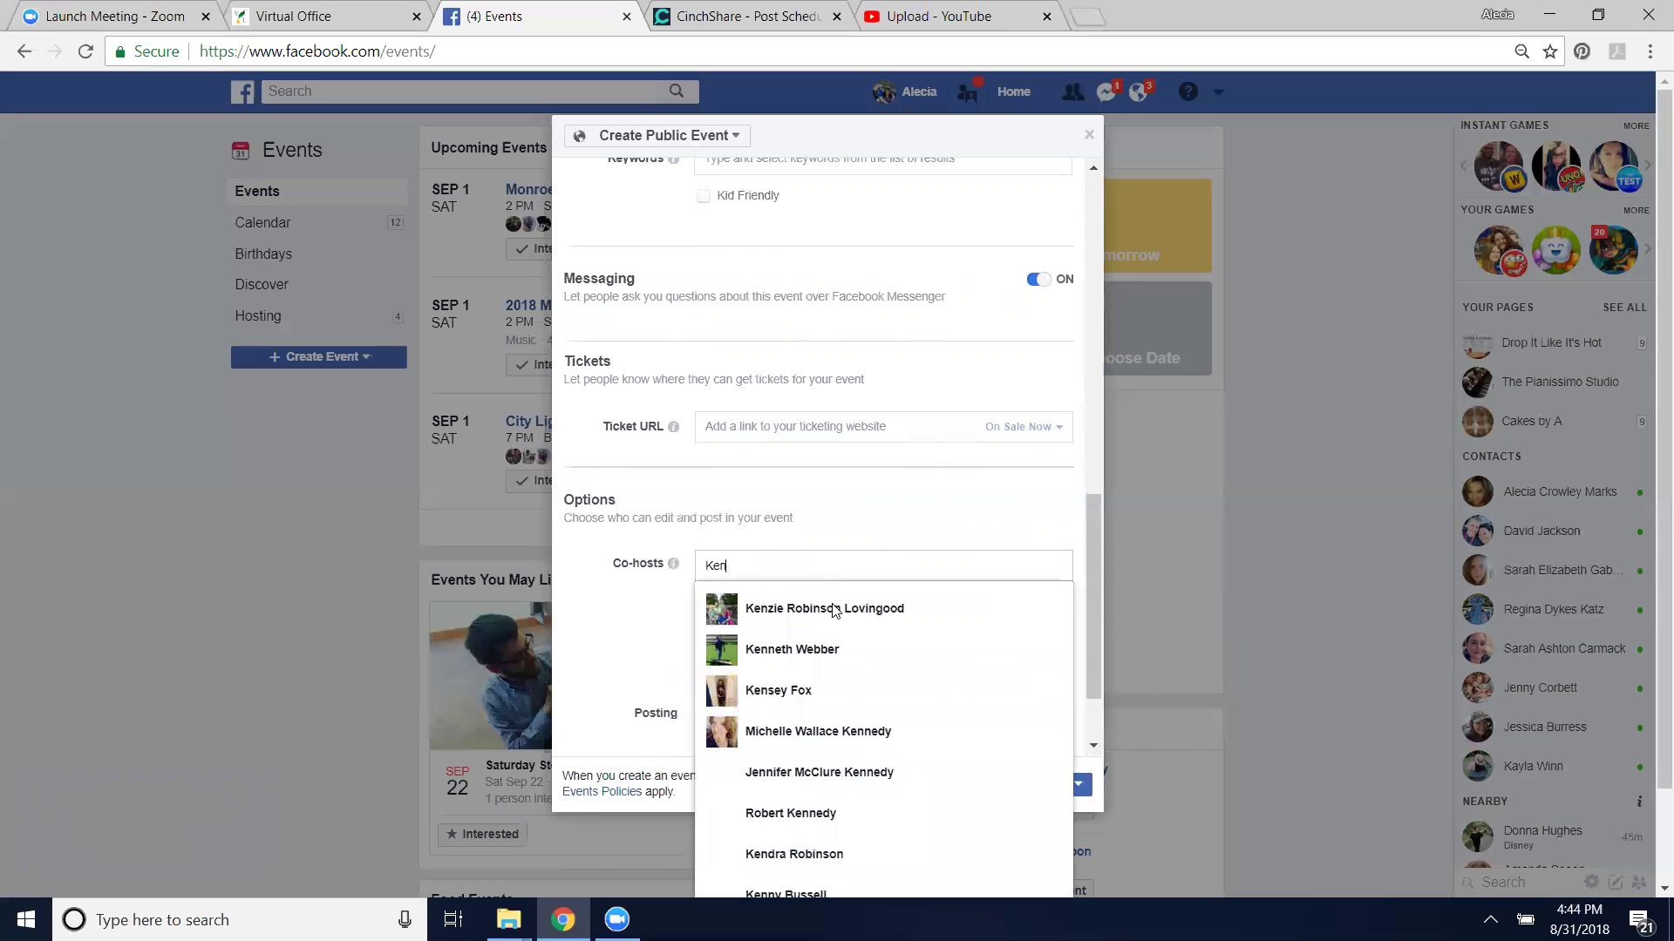
left_click(833, 602)
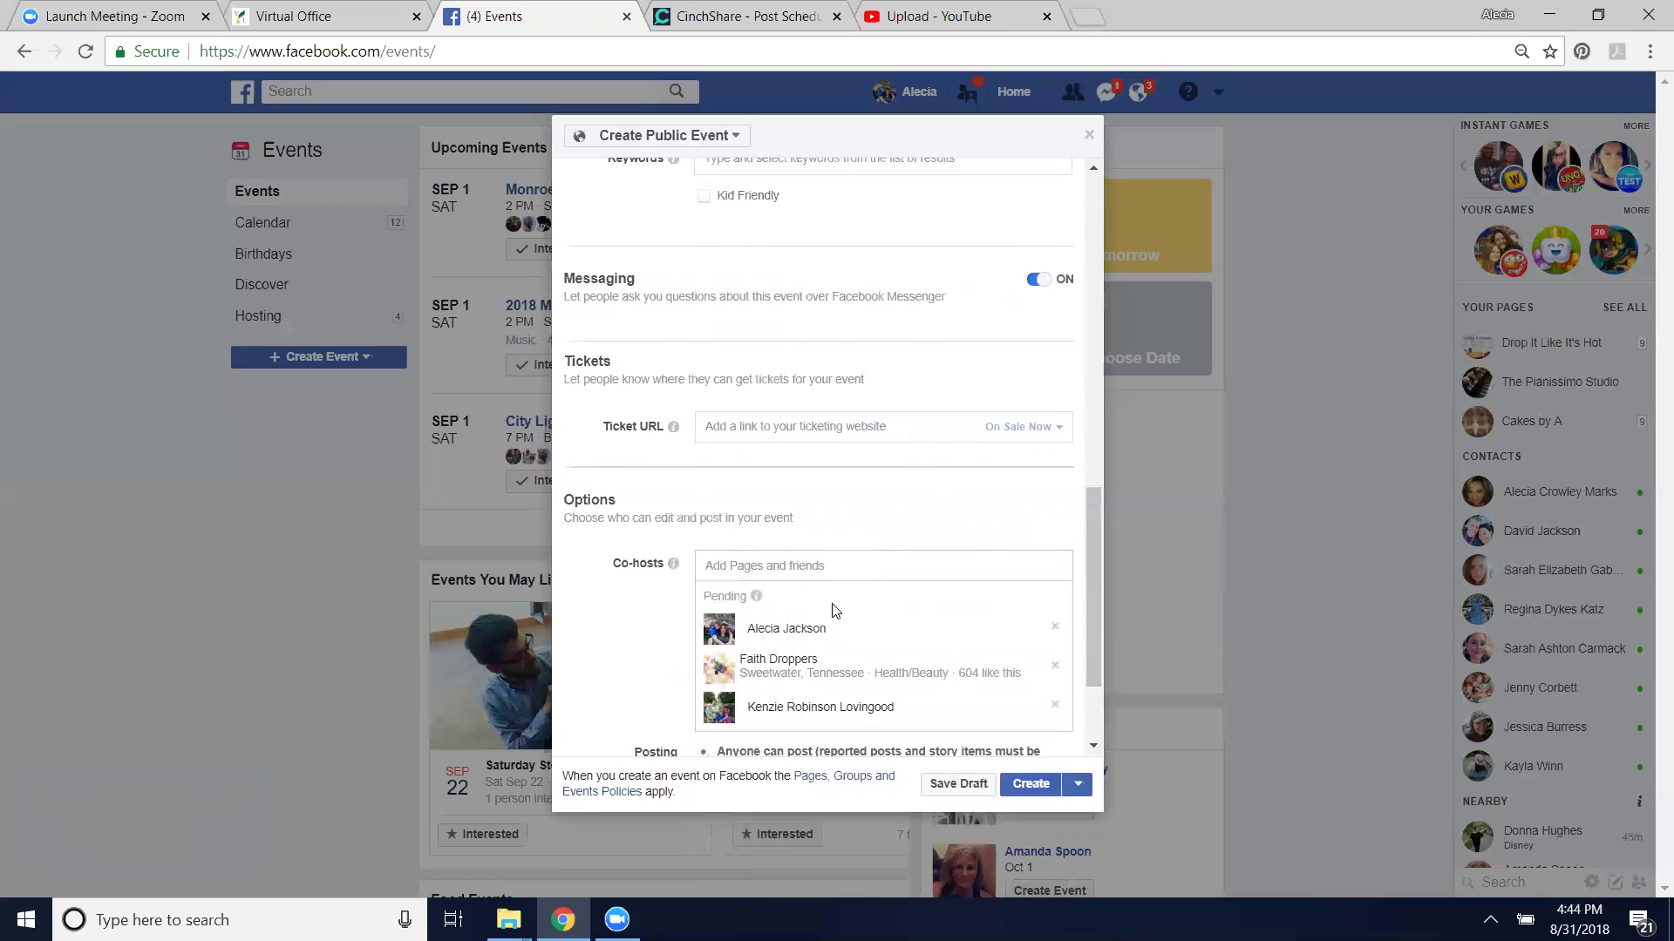
Change the event host from the Drop It Like It's Hot page to the account owner's personal profile
left_click(1094, 749)
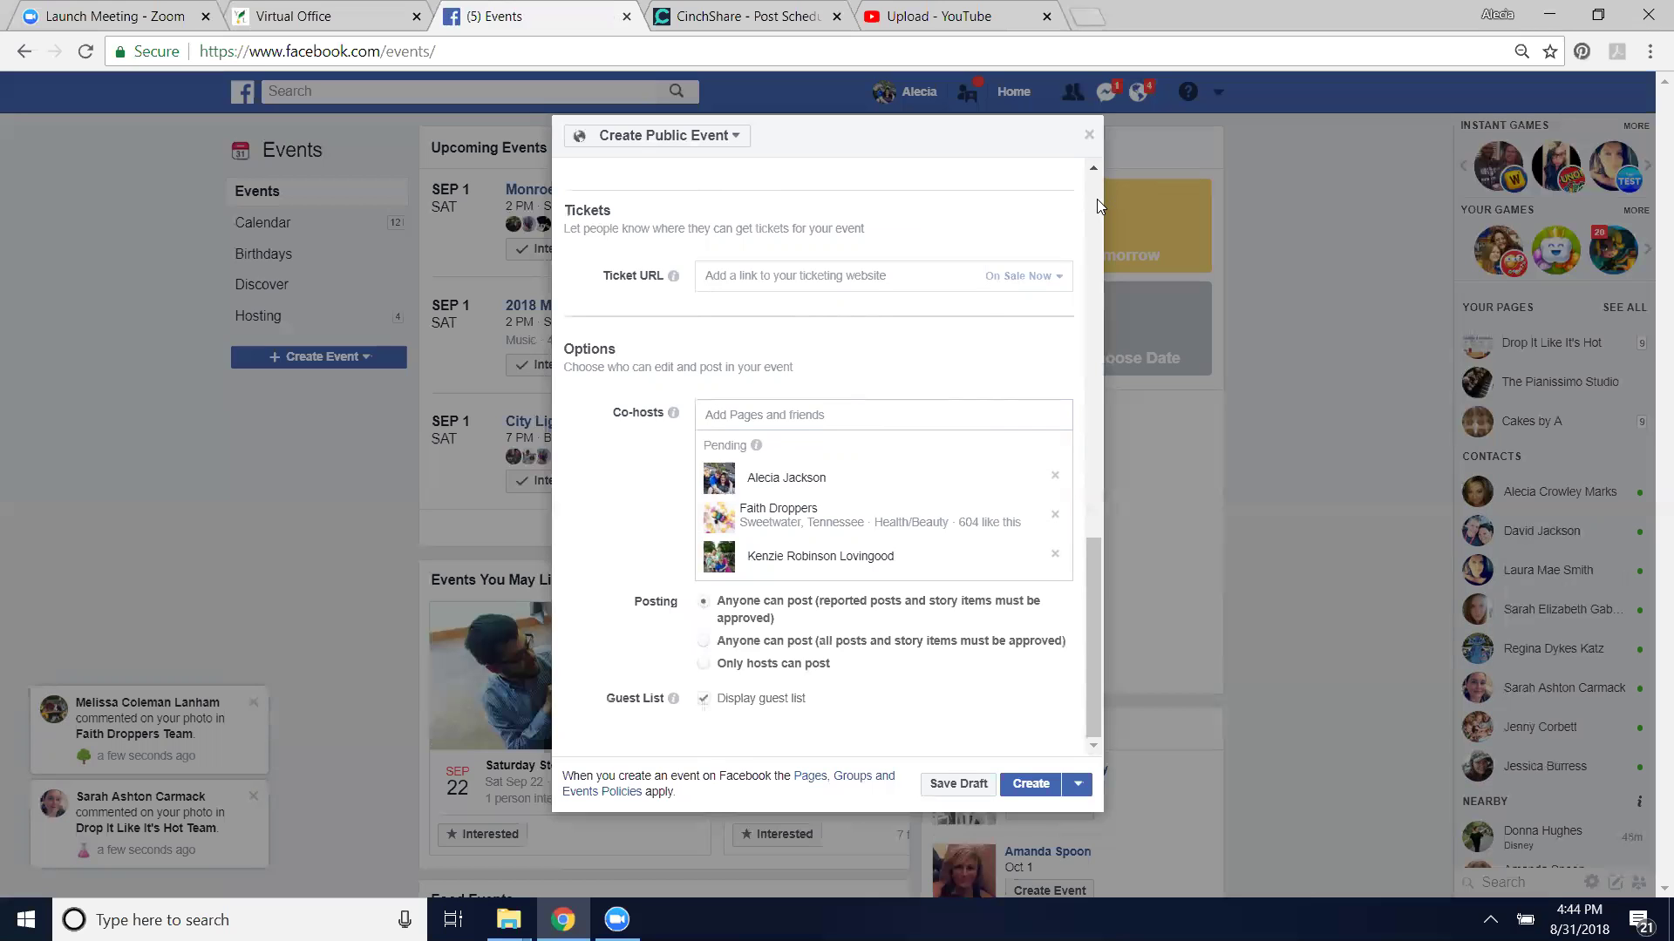
scroll(1097, 200, "up", 15)
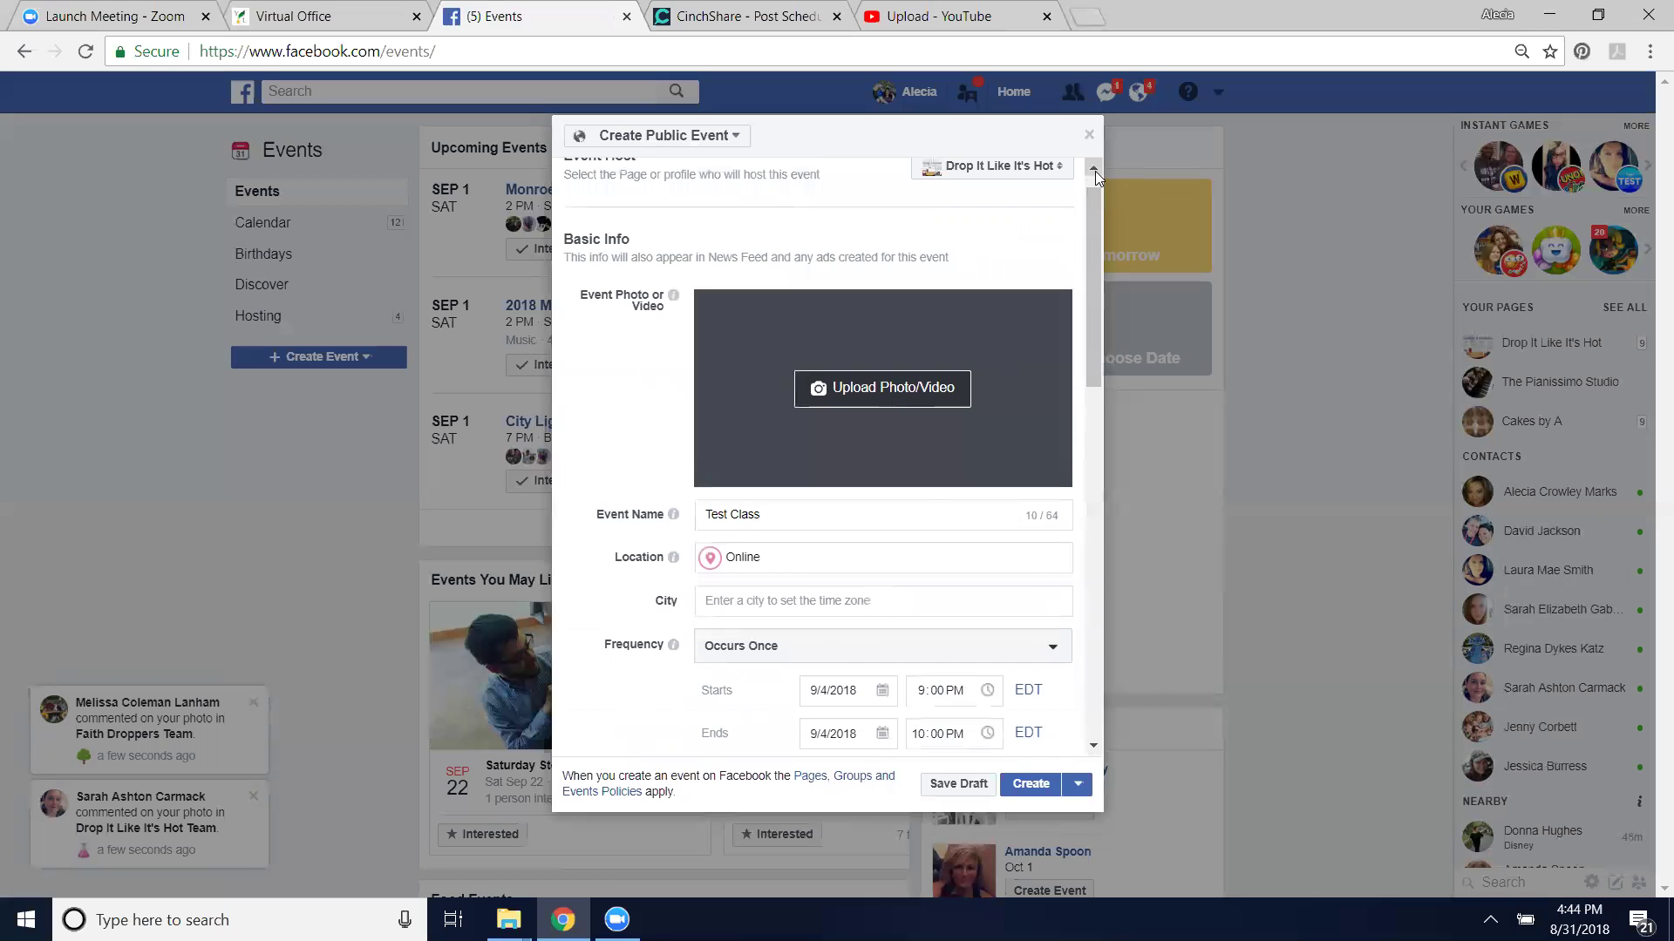
left_click(1095, 171)
left_click(1052, 206)
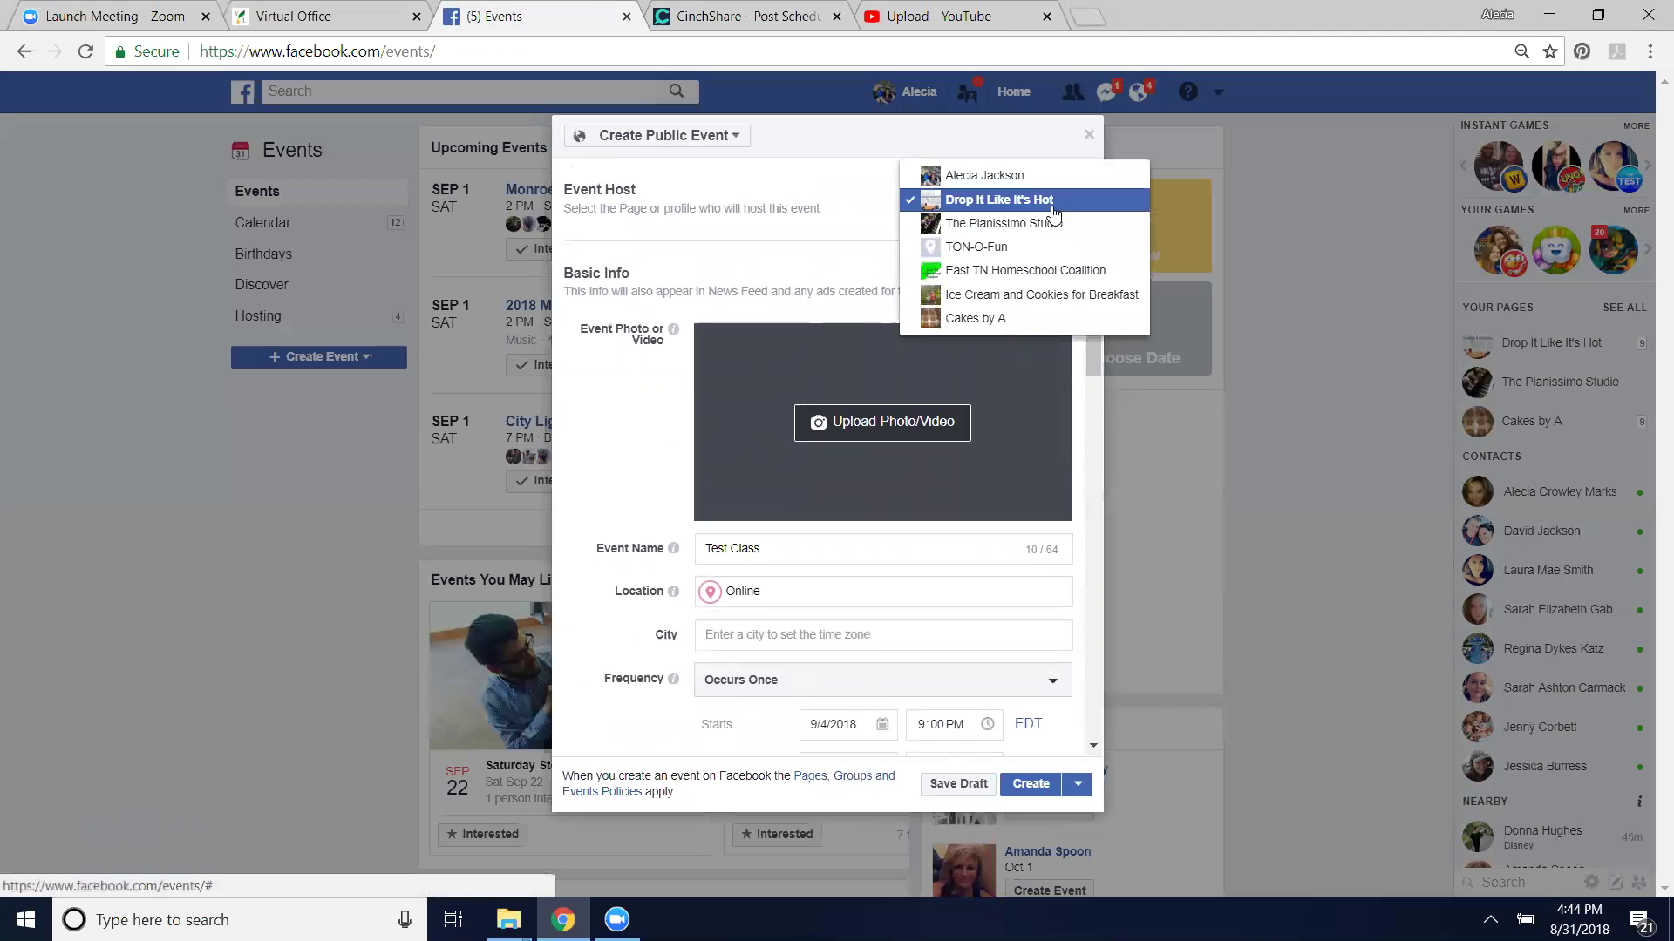
left_click(985, 175)
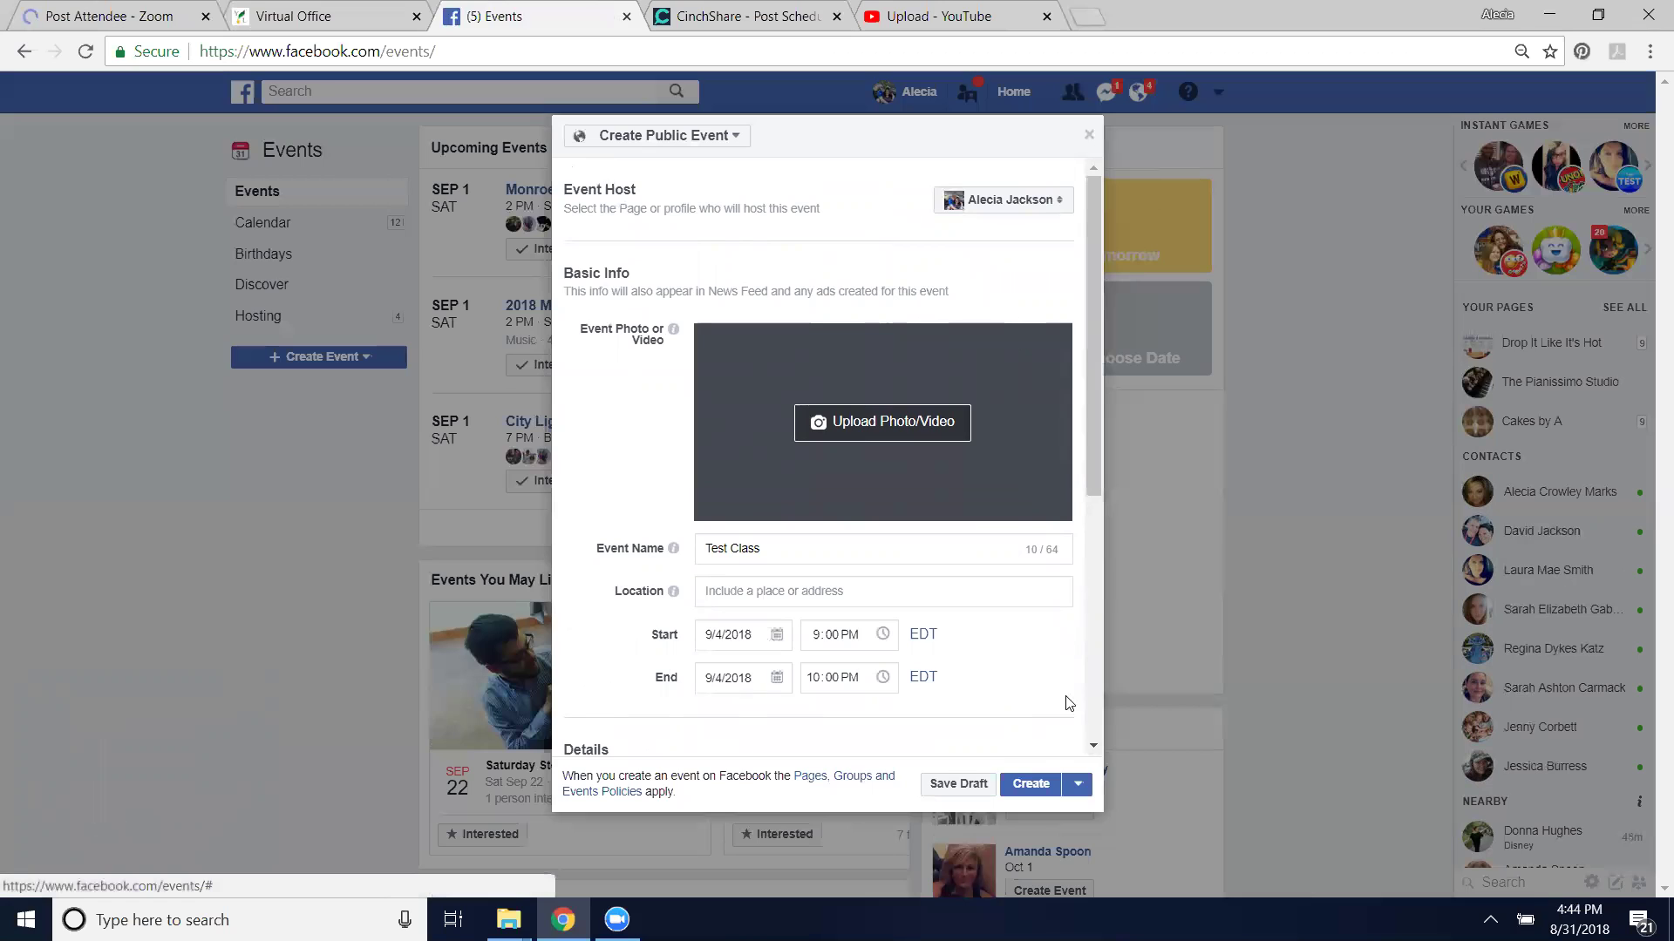
Review which event details and posting options the form offers for a personal-profile host, from the basic info to the guest list
scroll(1097, 745, "down", 1)
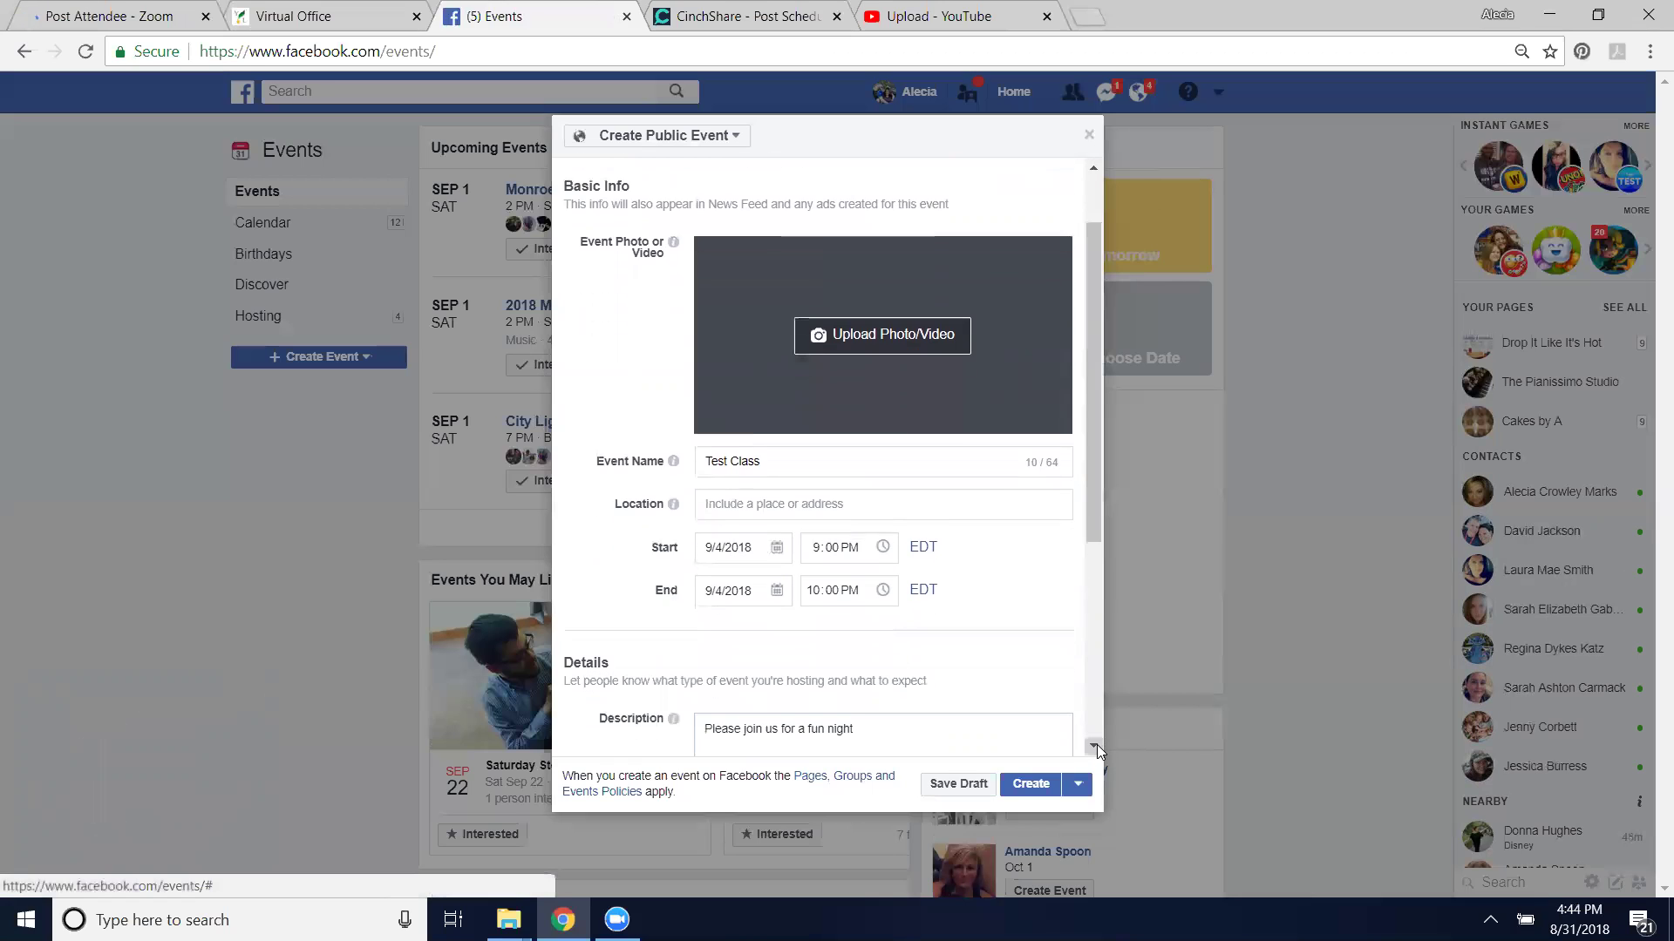
scroll(1096, 744, "down", 2)
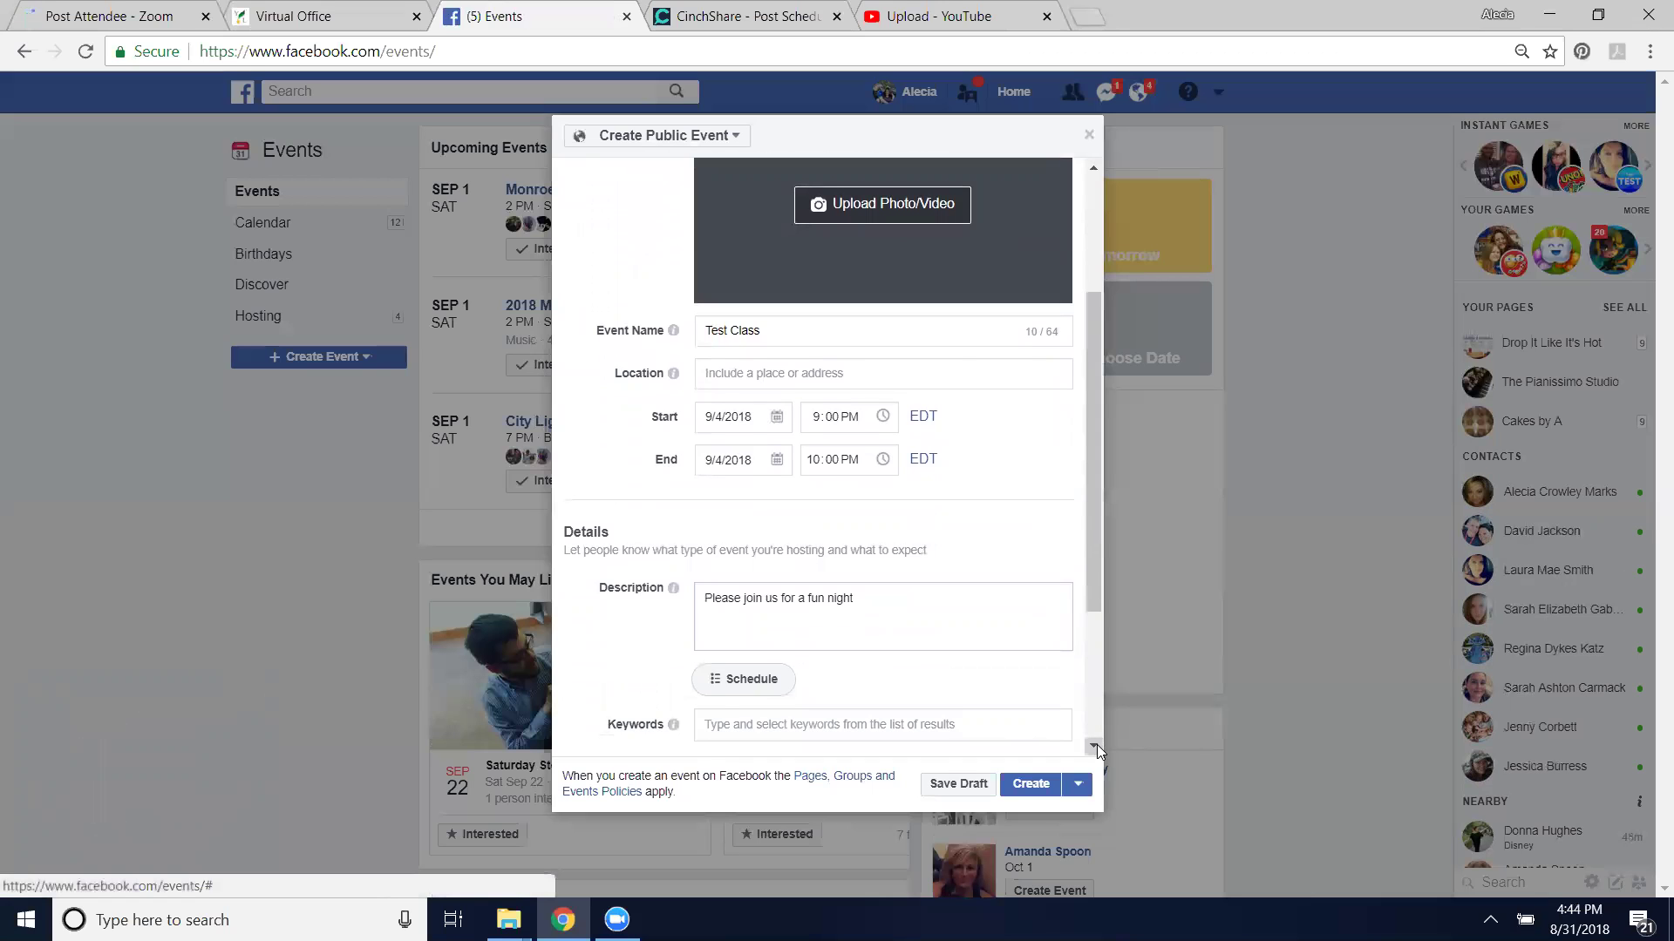
left_click(1095, 747)
scroll(1096, 745, "down", 3)
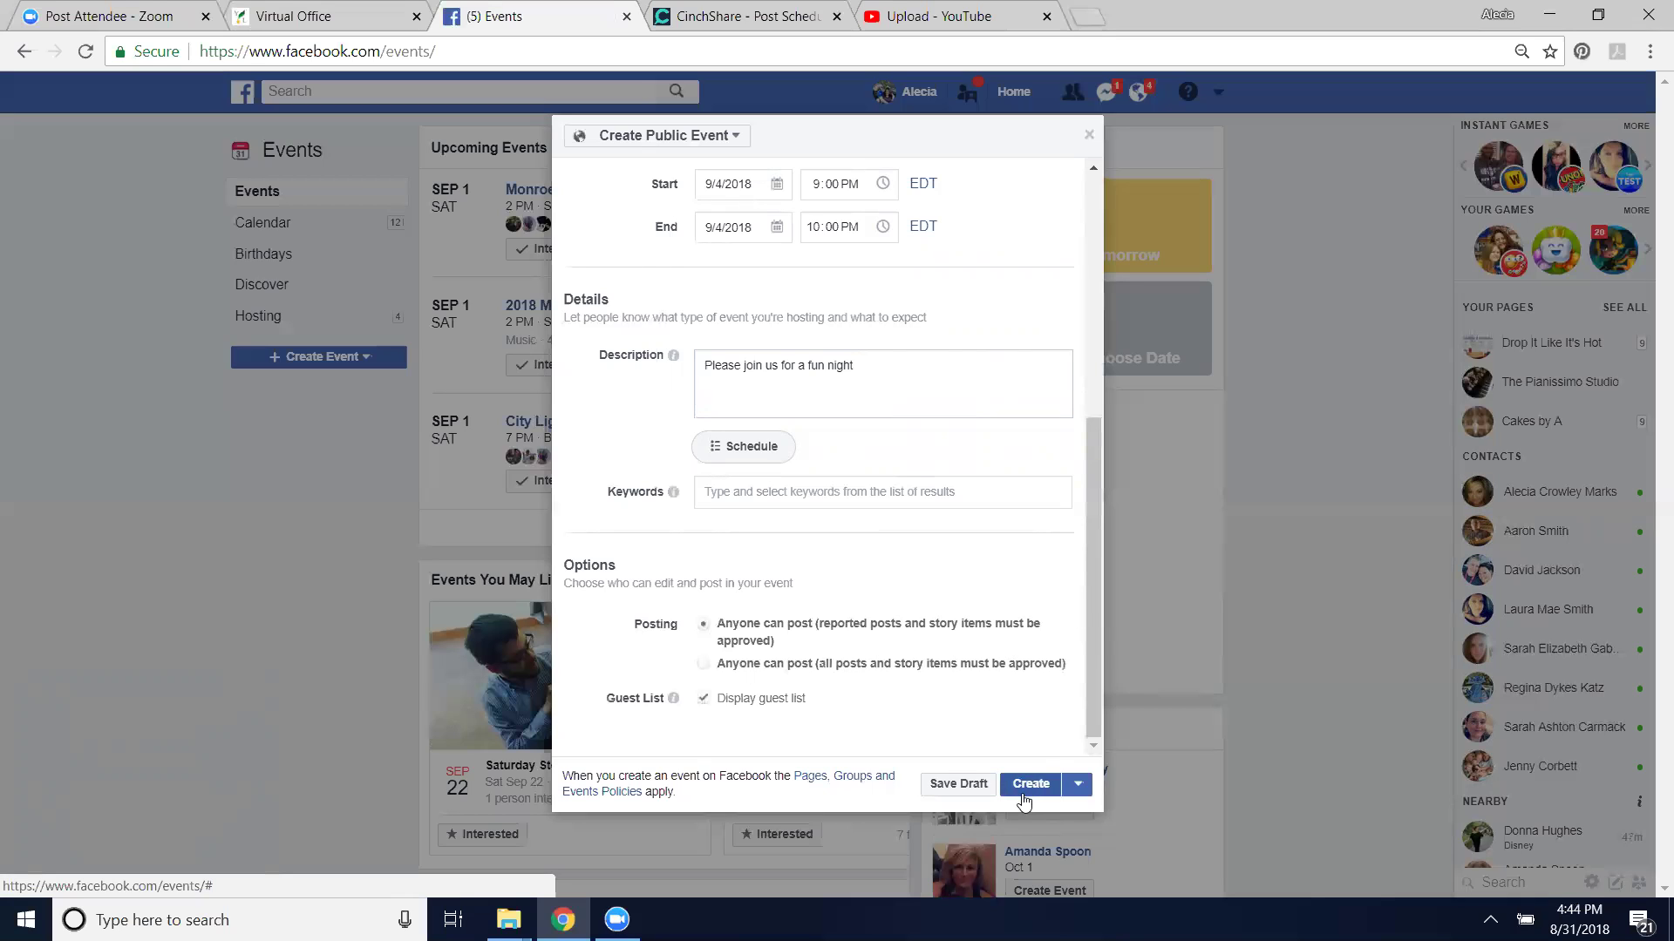
left_click(1097, 213)
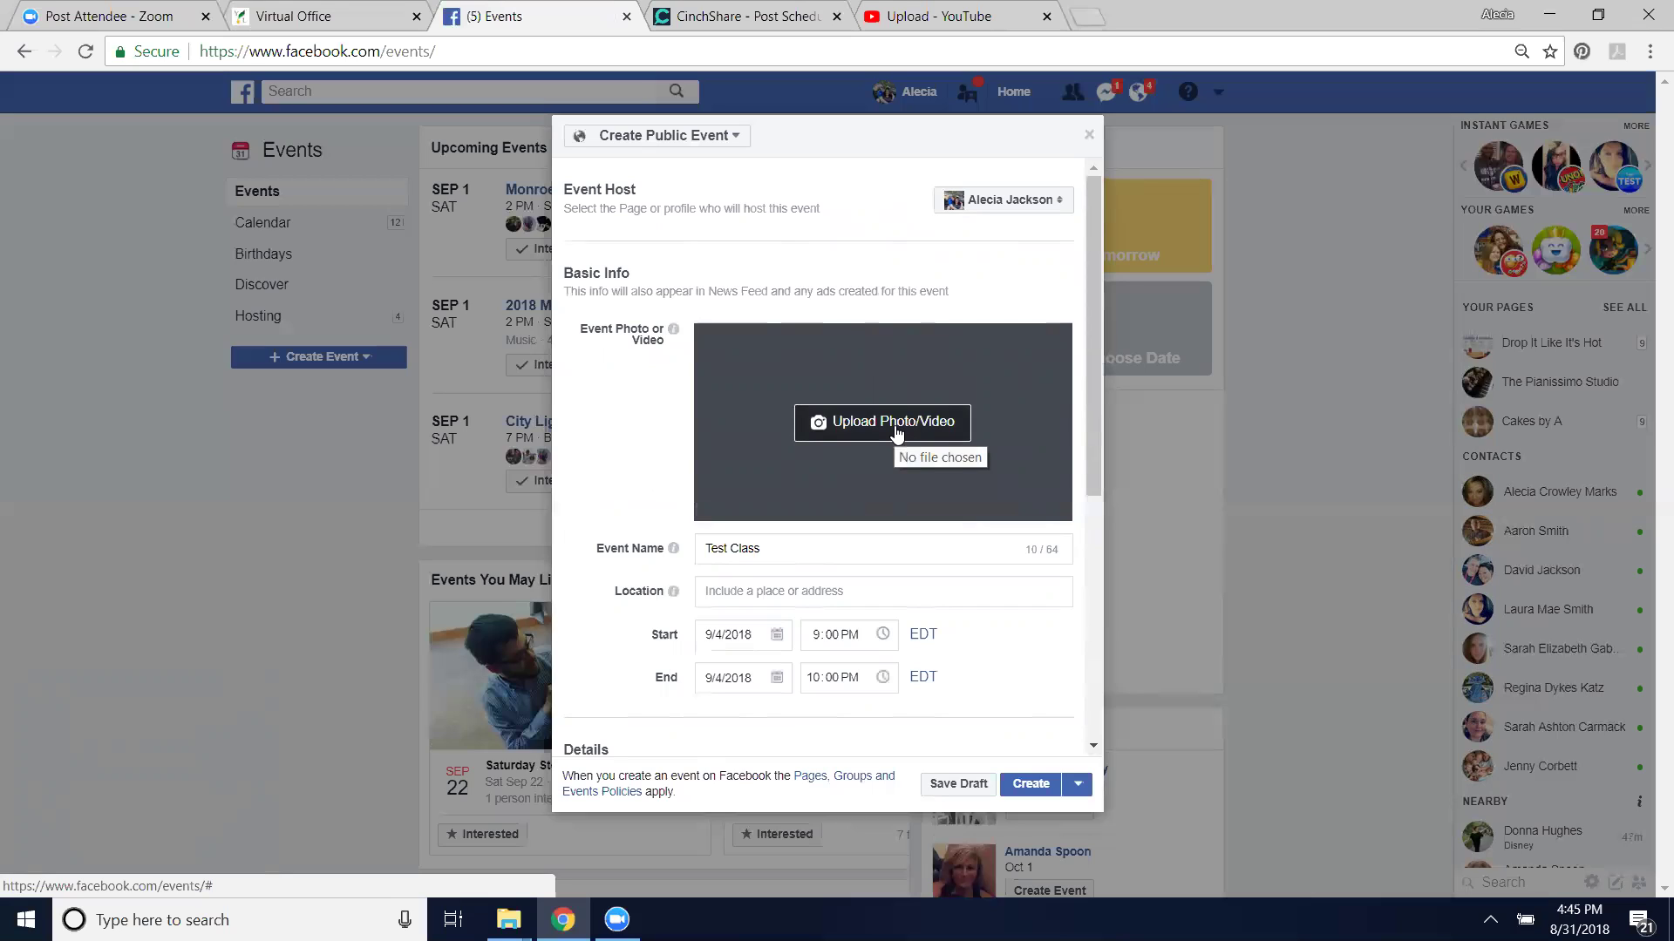
Switch the Test Class event from public to private and browse through all the recommended cover themes
left_click(725, 137)
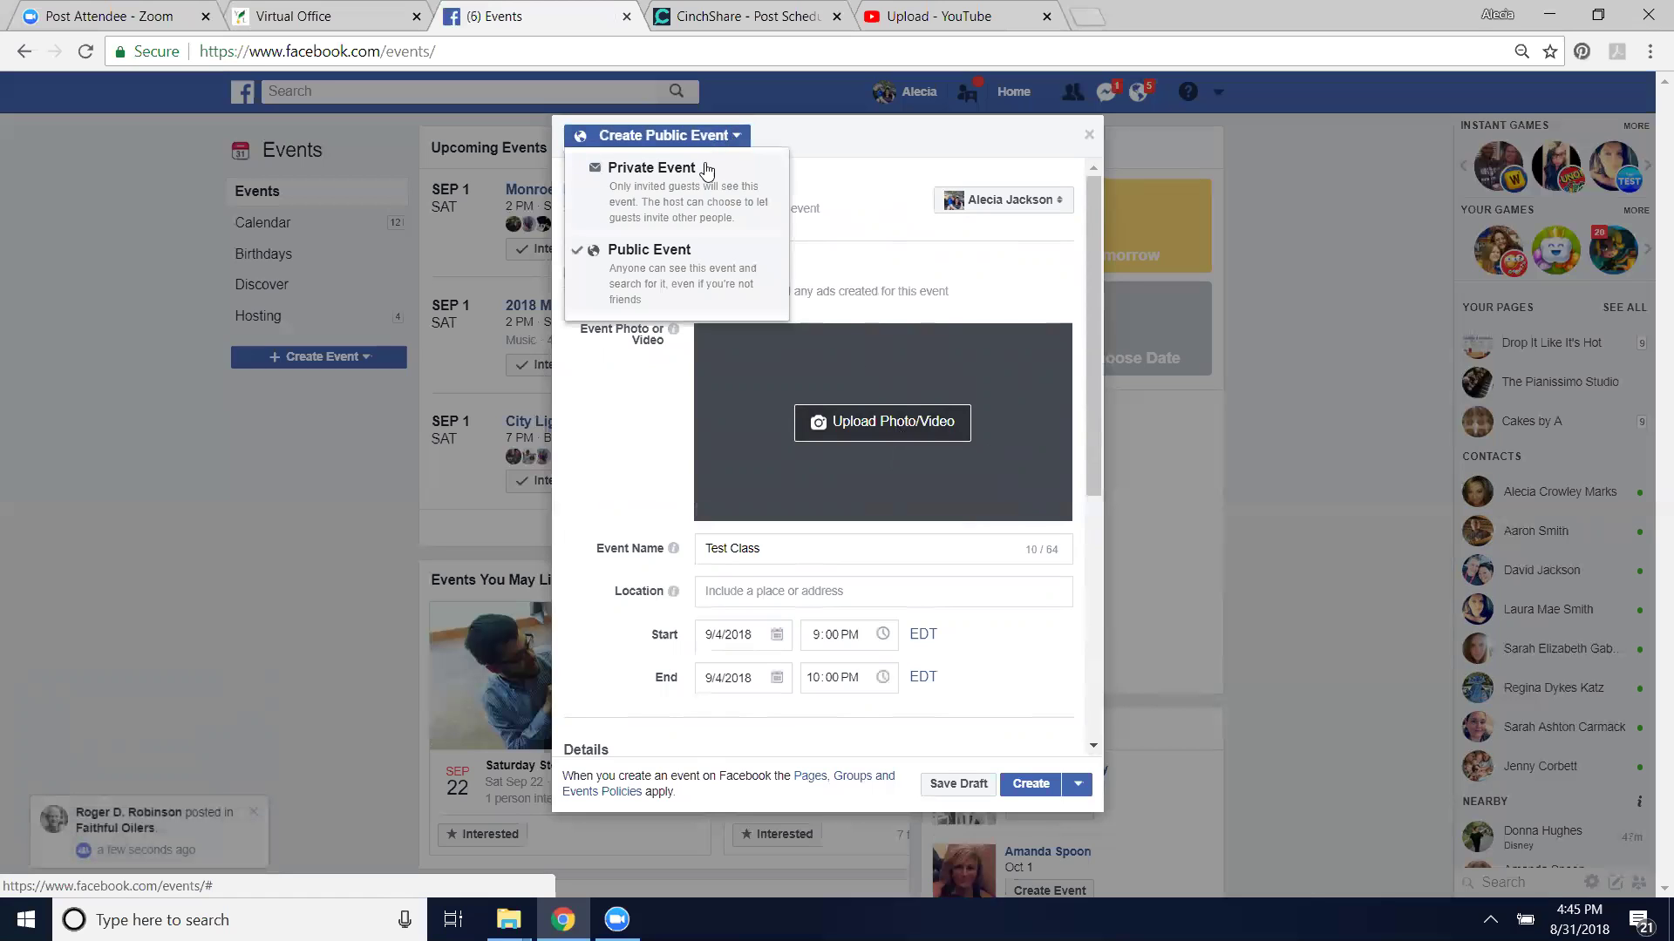
left_click(695, 192)
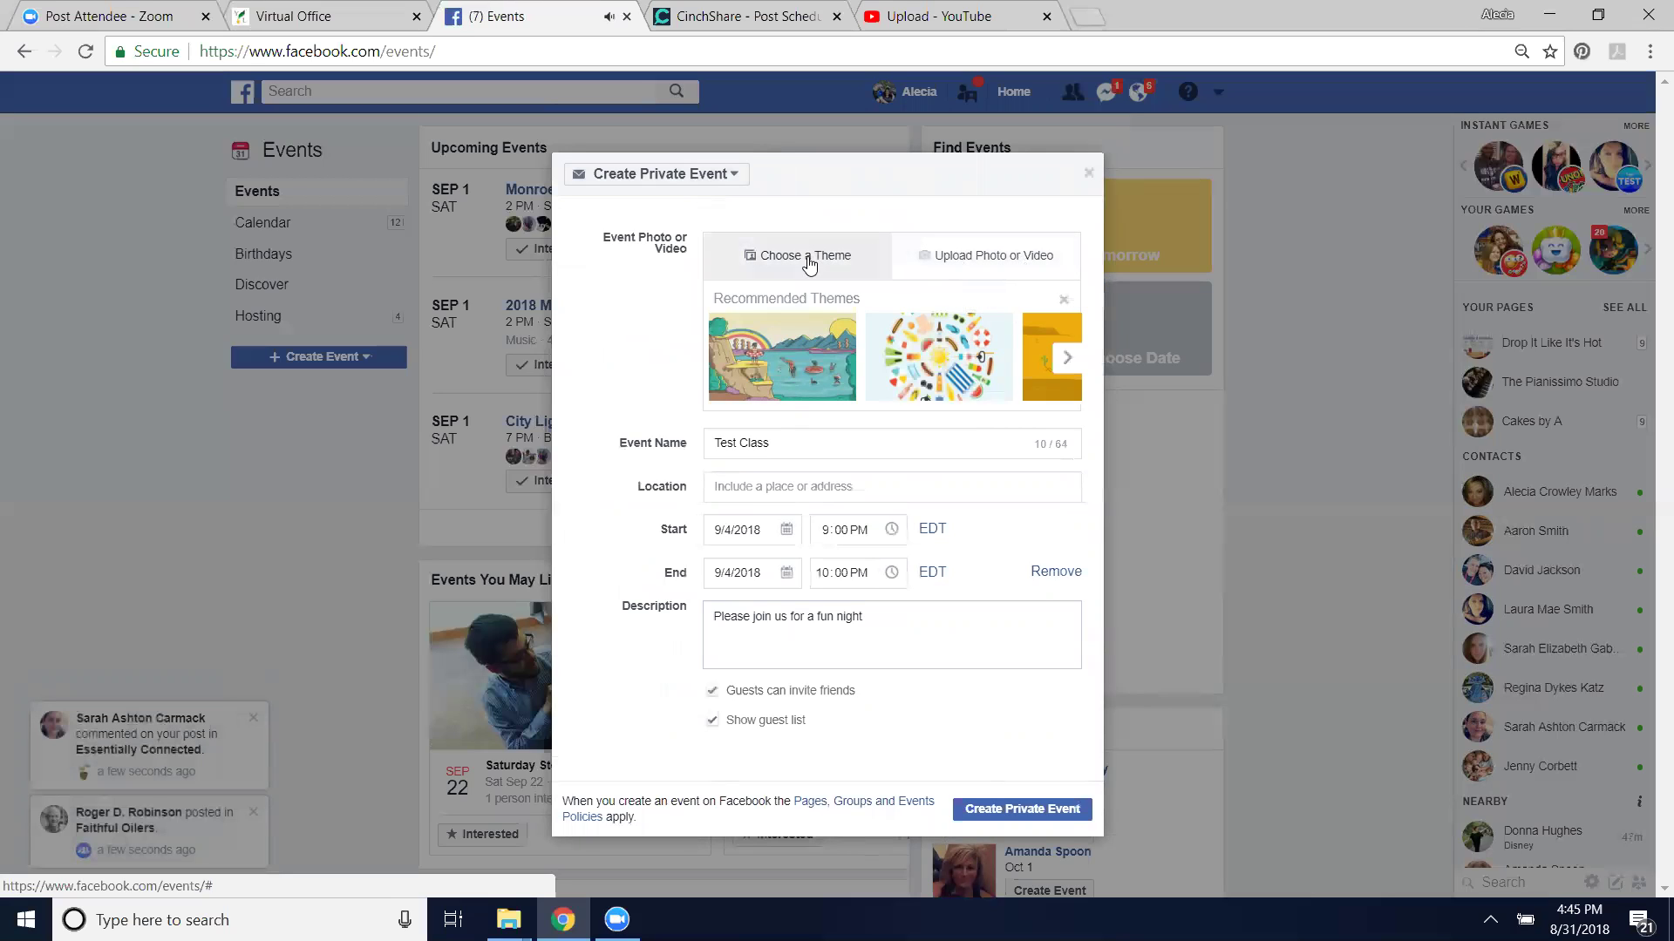
left_click(1065, 361)
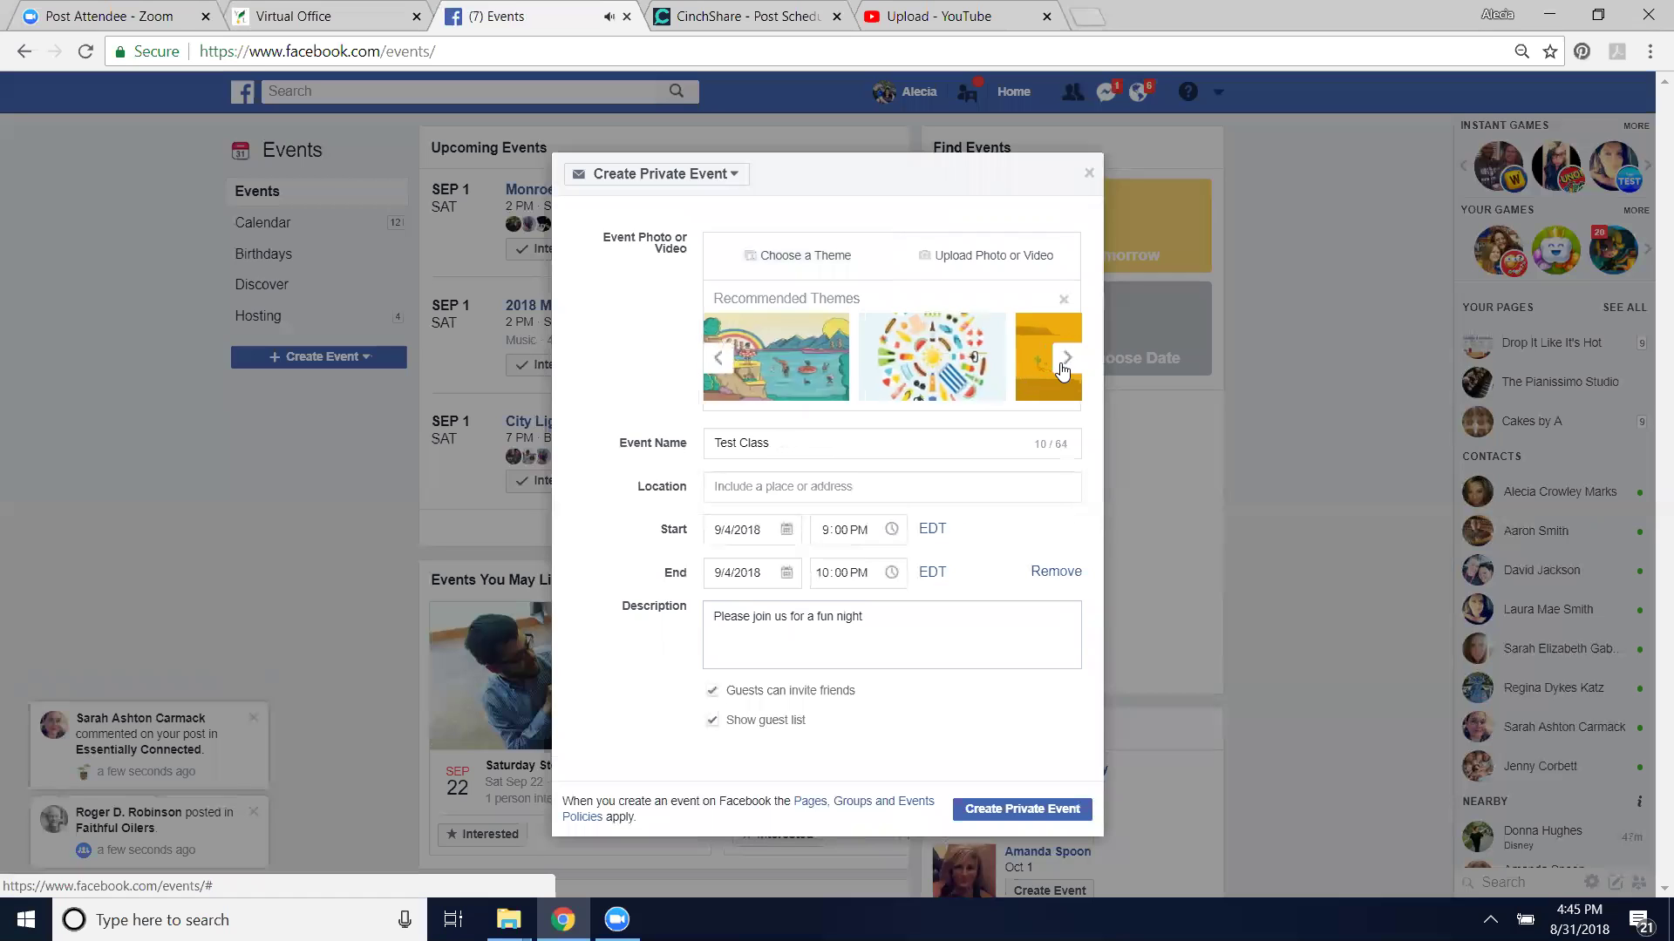
left_click(1062, 367)
left_click(1062, 367)
left_click(1063, 368)
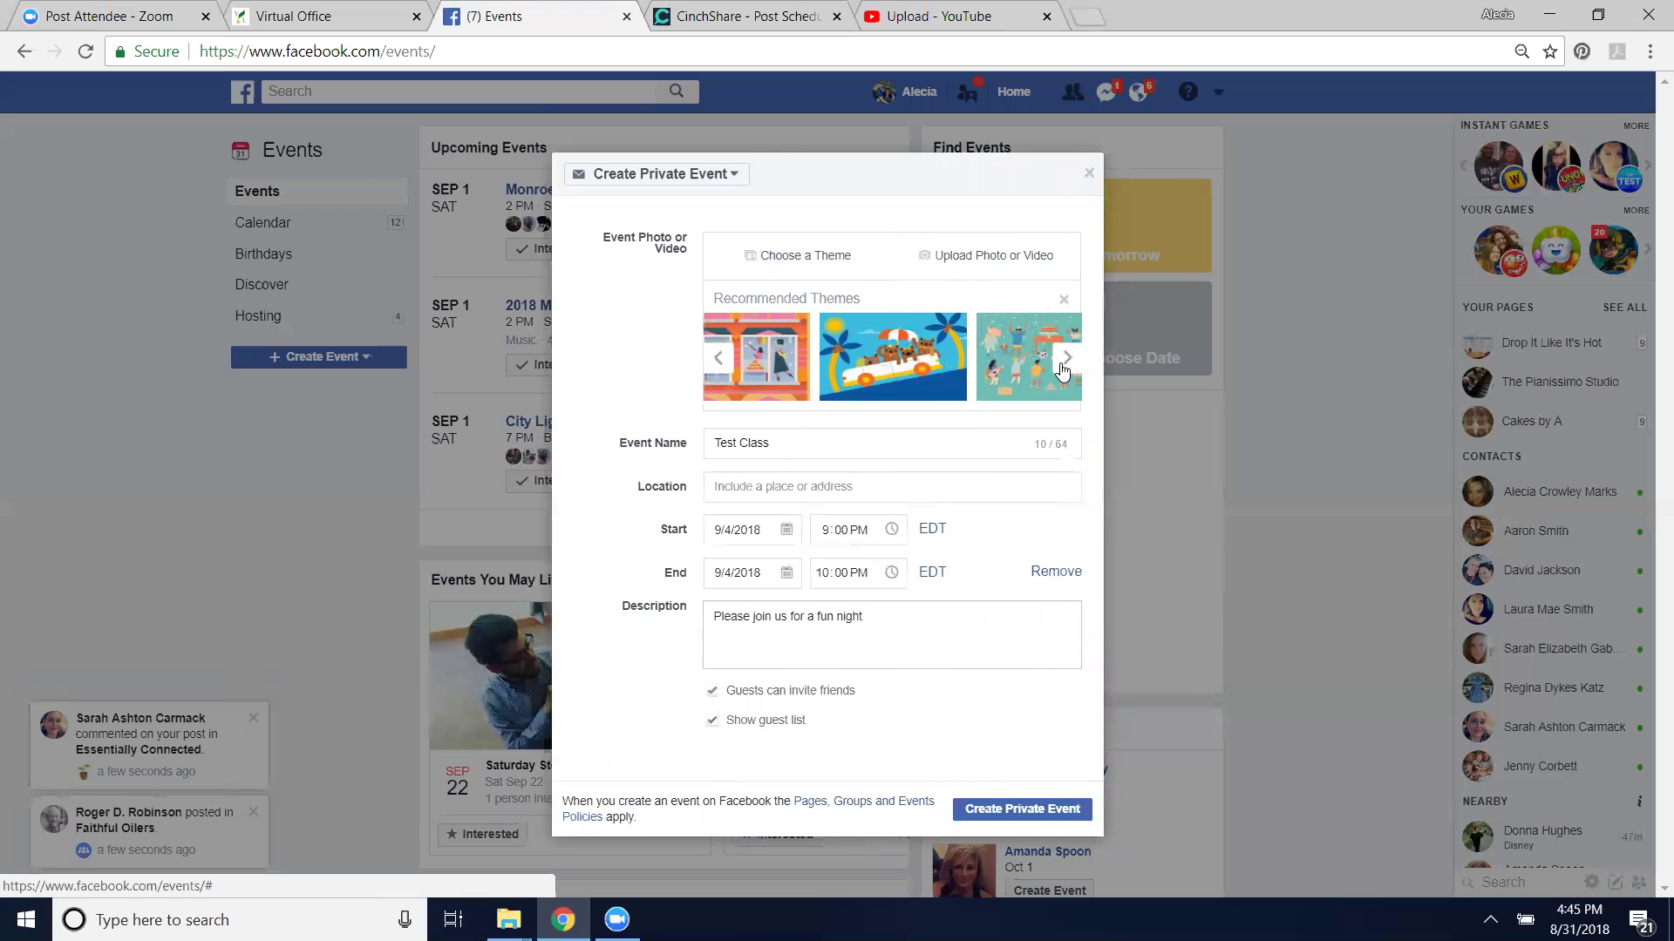
left_click(1064, 362)
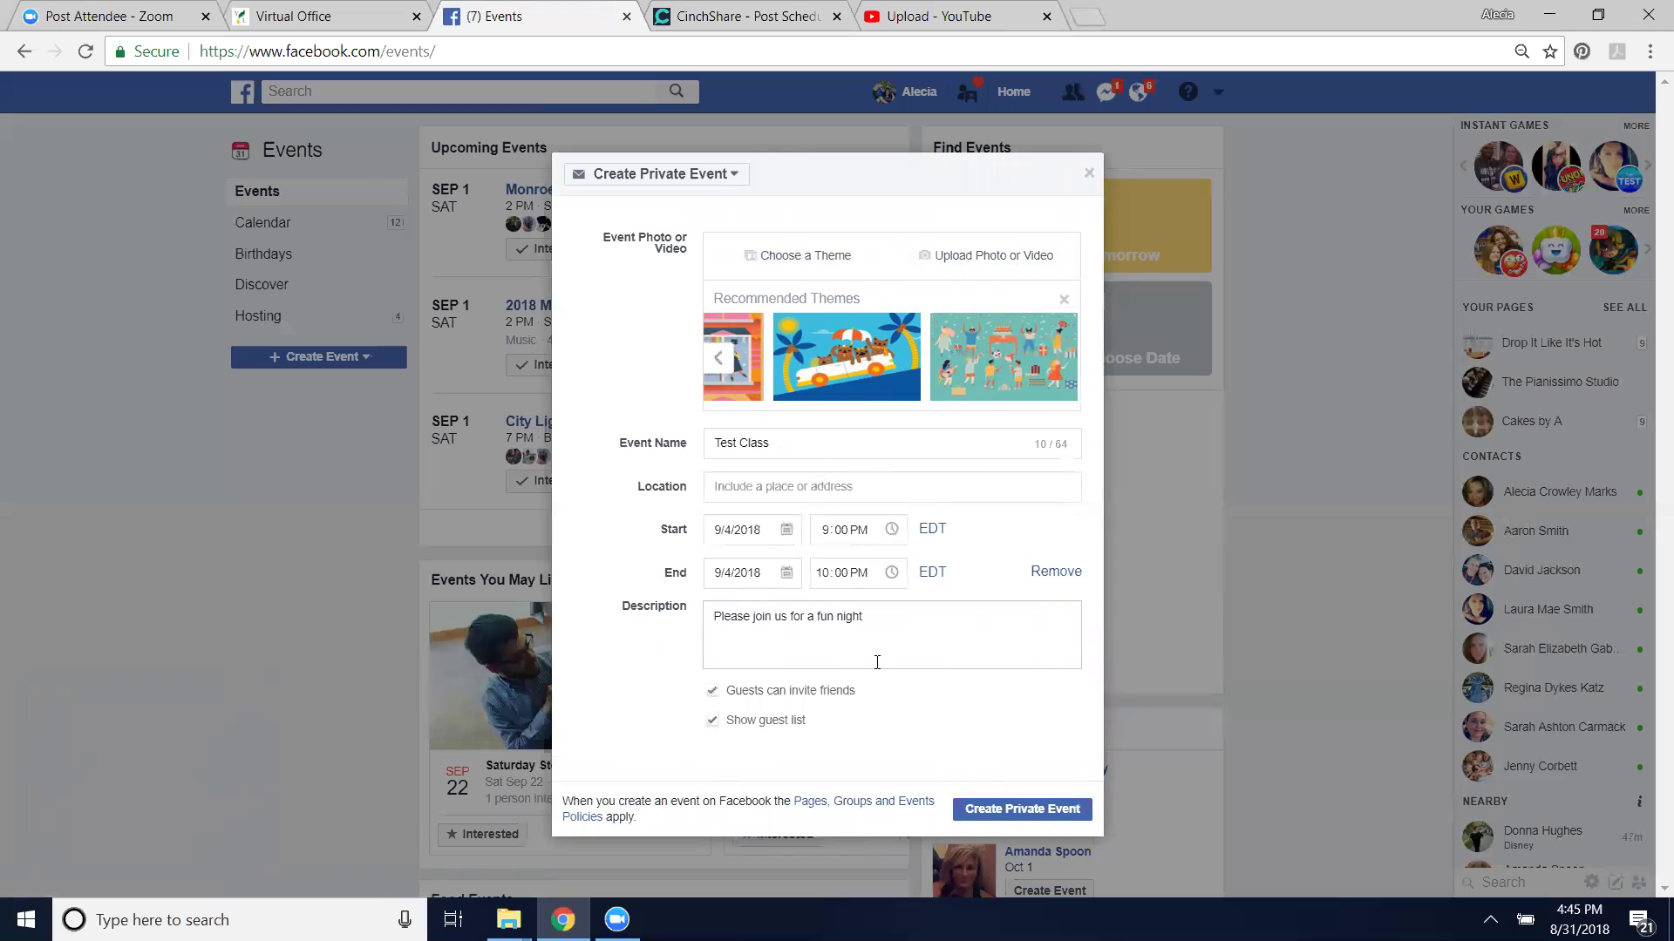
Review the option letting guests invite friends, and close the private event form without creating the event
left_click(712, 690)
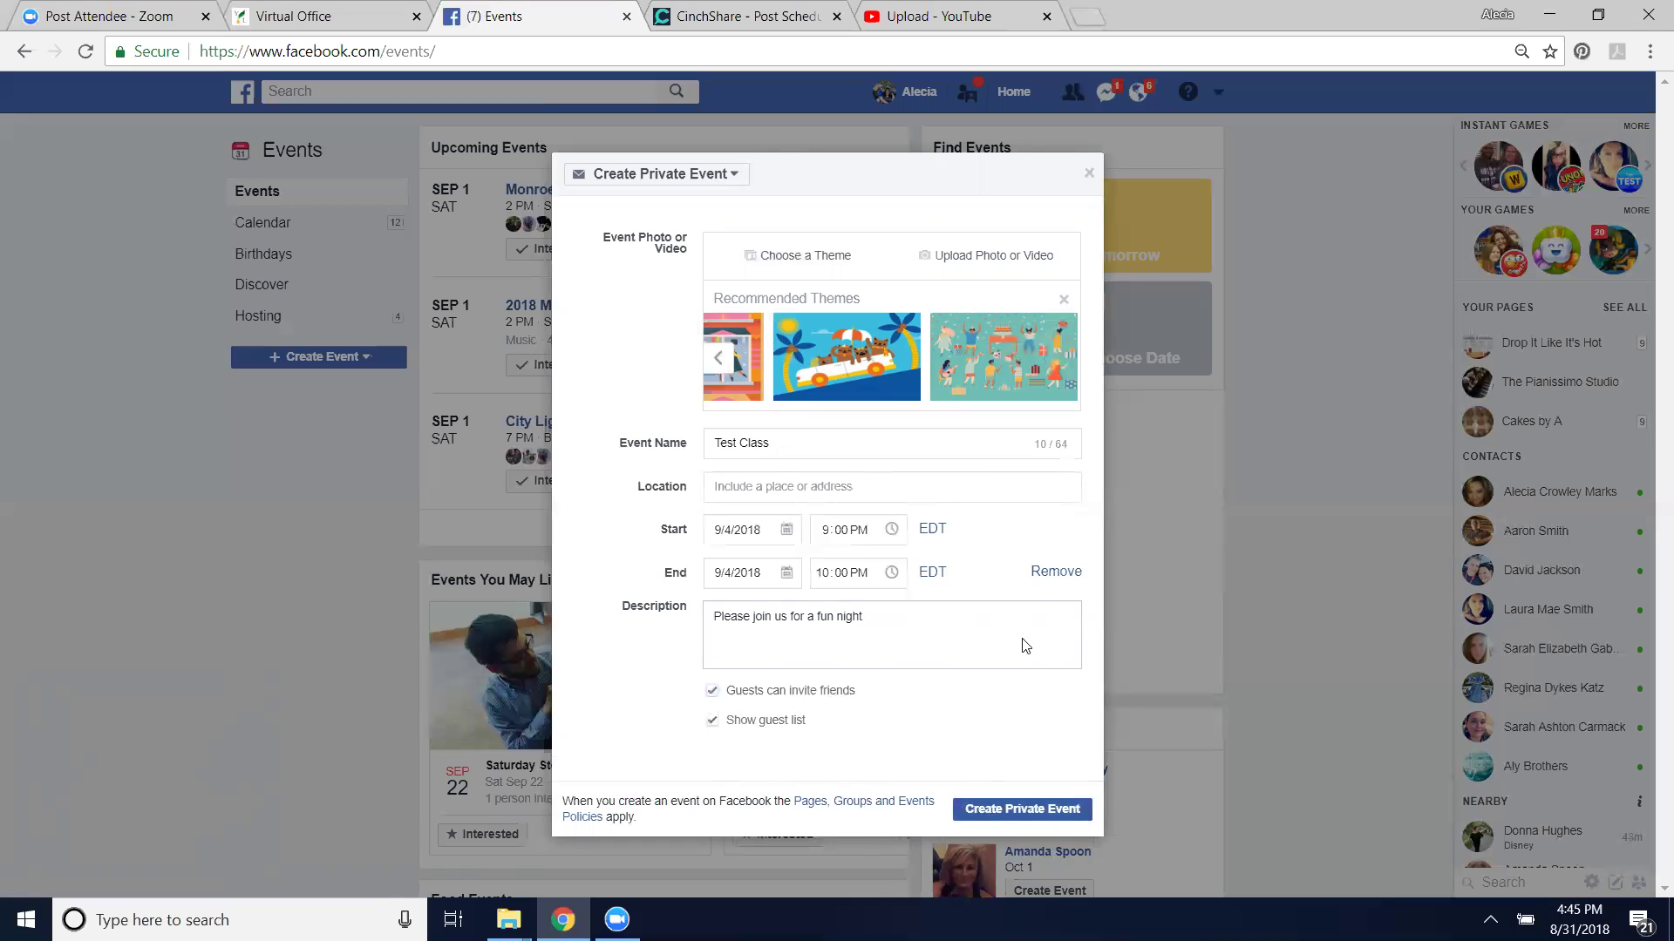
left_click(1089, 174)
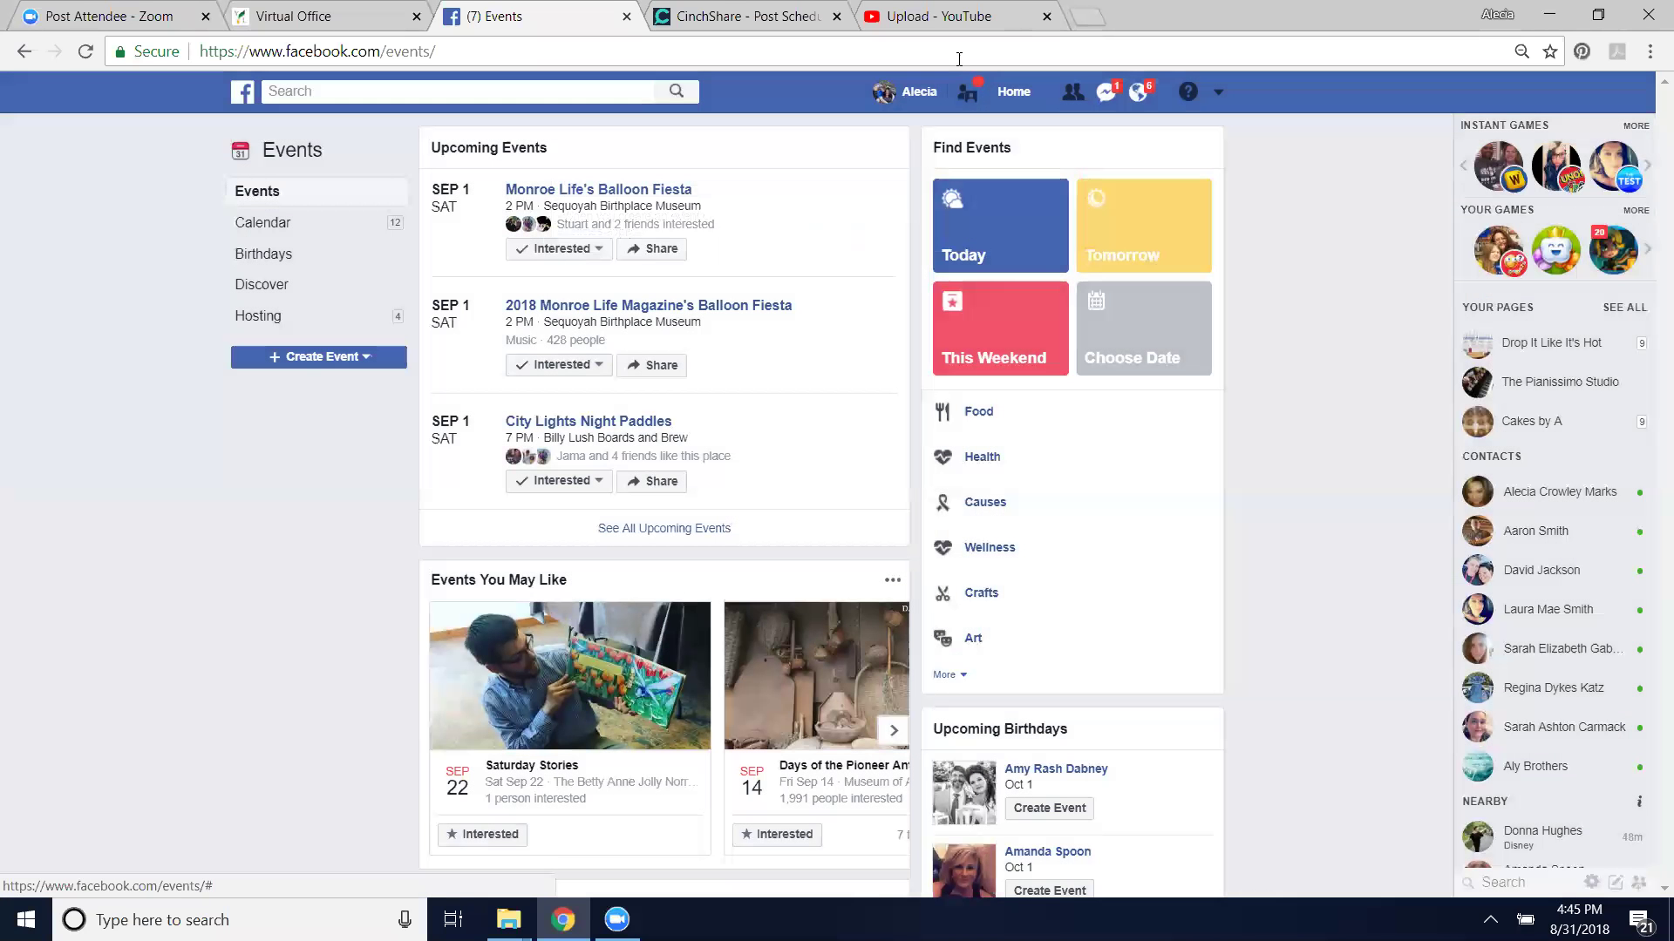